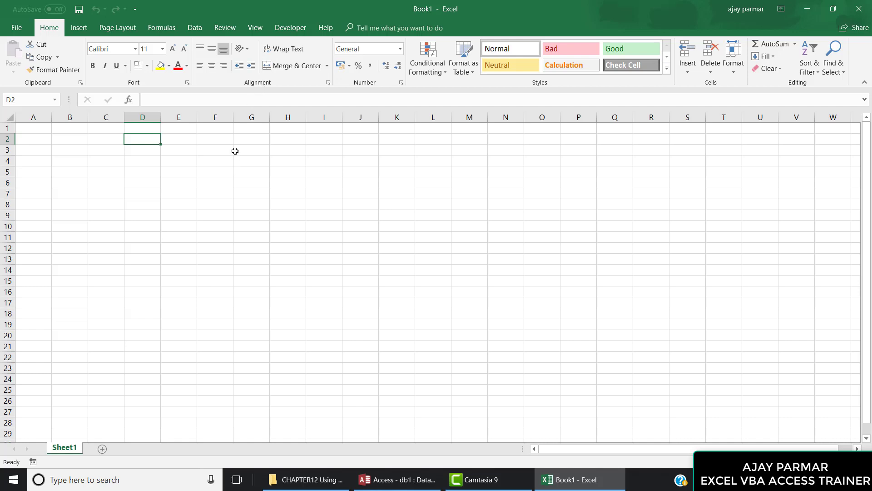
# Step: Show the Developer tab's tools on the Excel ribbon
pyautogui.click(291, 30)
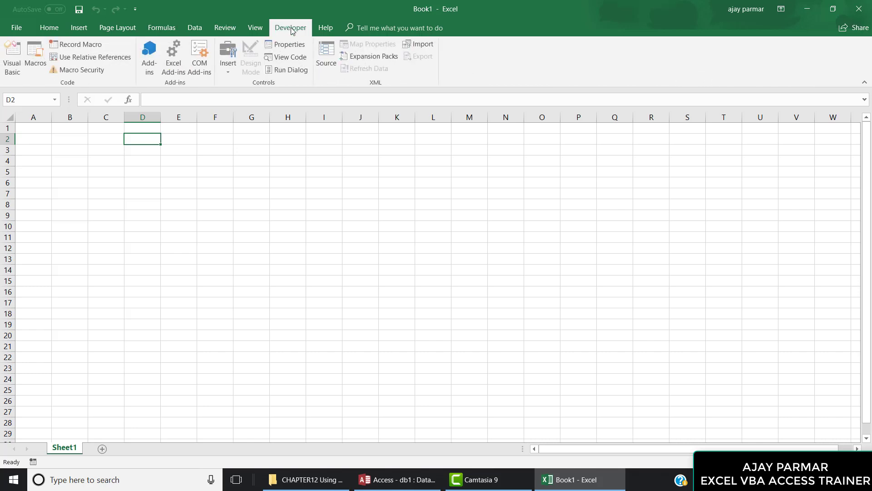
# Step: Open the VBA editor, insert Module1 into Book1, and reposition the editor window
pyautogui.click(10, 64)
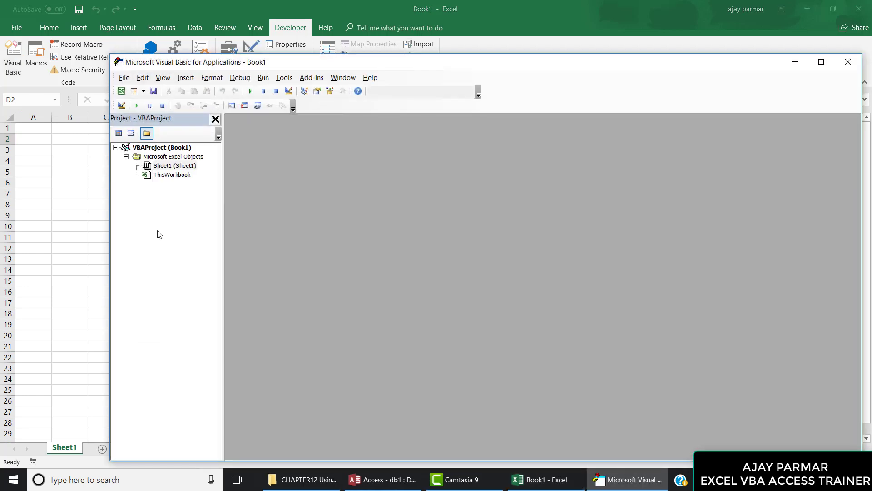
pyautogui.click(185, 80)
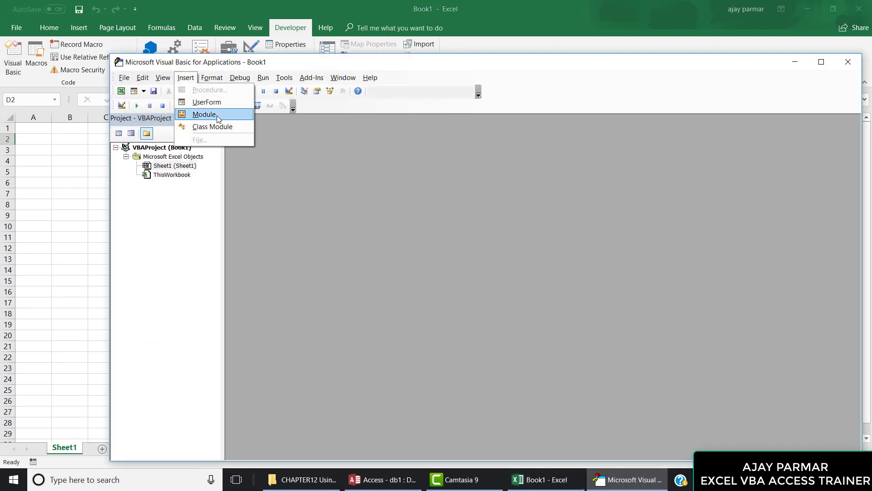
pyautogui.click(219, 118)
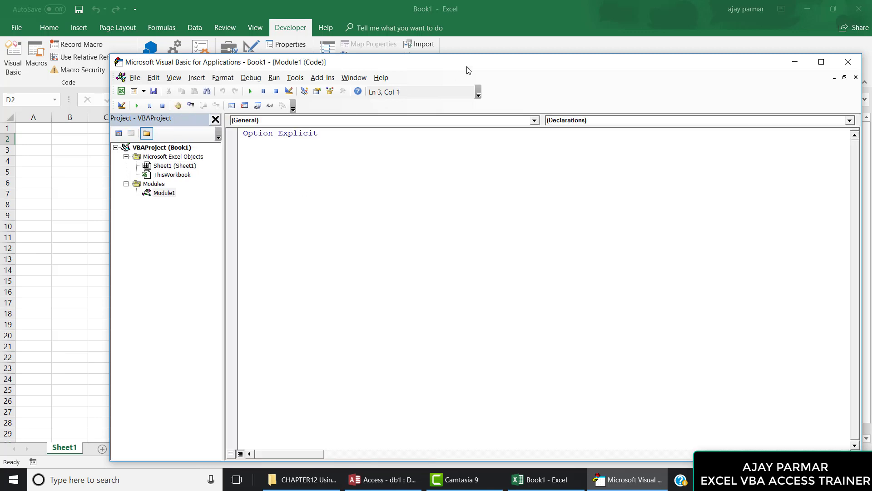
pyautogui.moveTo(468, 64); pyautogui.dragTo(518, 42)
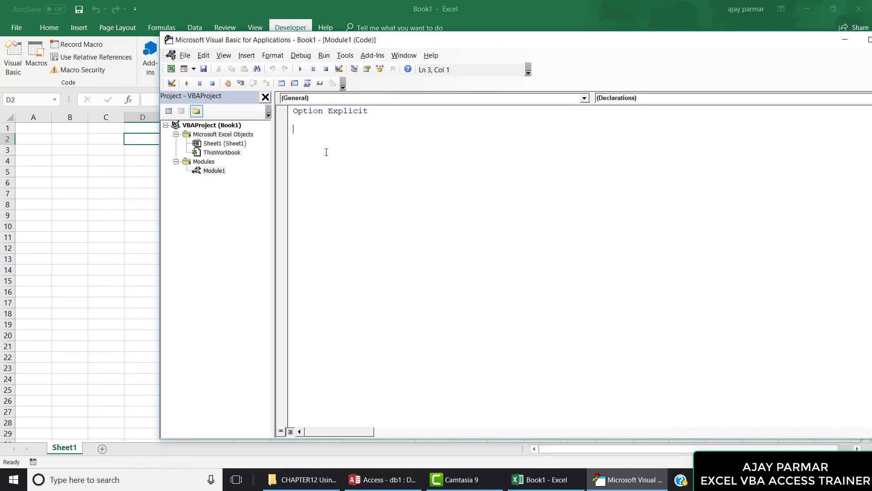
# Step: Create an empty Sub fornext1() procedure with blank lines before End Sub
pyautogui.press('Return')
pyautogui.press('Return')
pyautogui.write('sub forne')
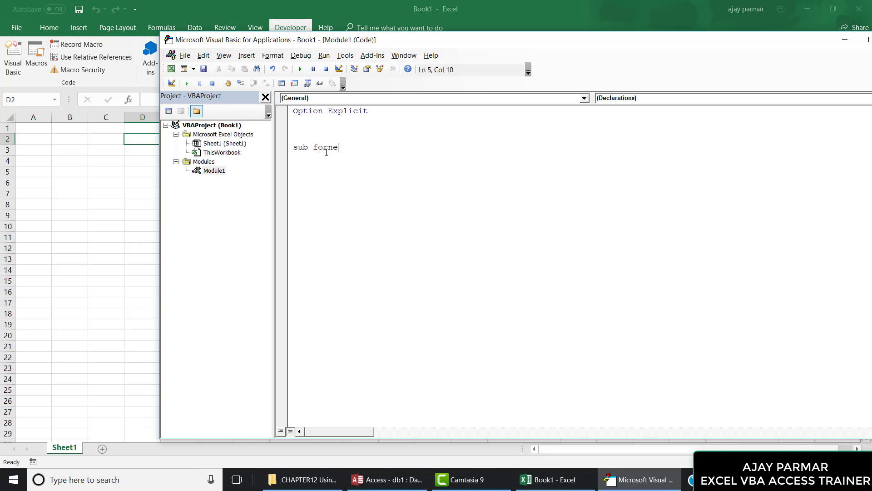
pyautogui.write('xt')
pyautogui.write('1()')
pyautogui.press('Return')
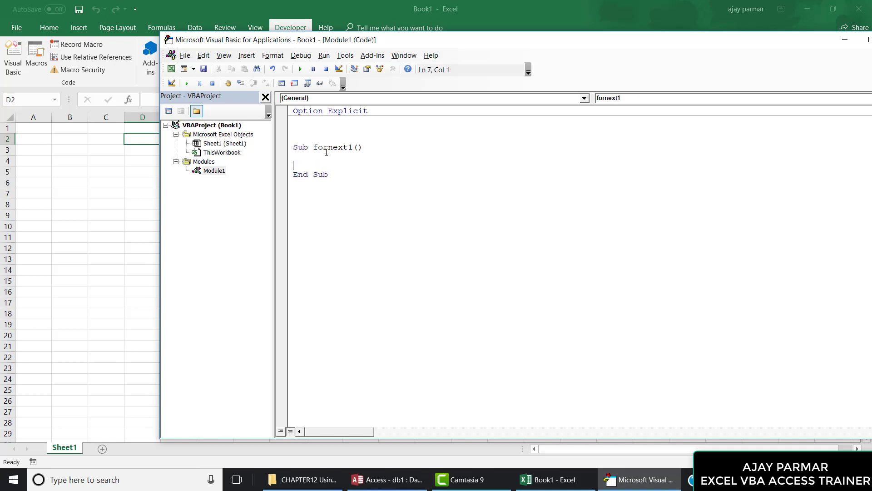
pyautogui.press('Return')
pyautogui.press('Return')
pyautogui.press('Return')
pyautogui.press('Return')
pyautogui.click(310, 174)
pyautogui.press('Return')
pyautogui.press('Return')
pyautogui.press('Up')
pyautogui.press('Up')
pyautogui.press('Up')
pyautogui.press('Up')
pyautogui.press('Up')
pyautogui.press('BackSpace')
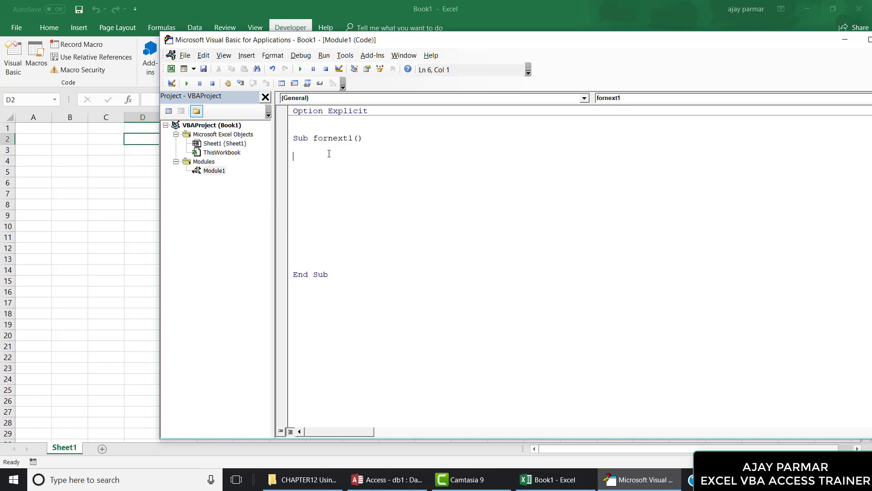
# Step: Set the code font size to 12 in the Editor Format options
pyautogui.press('Return')
pyautogui.press('Return')
pyautogui.click(329, 153)
pyautogui.click(345, 55)
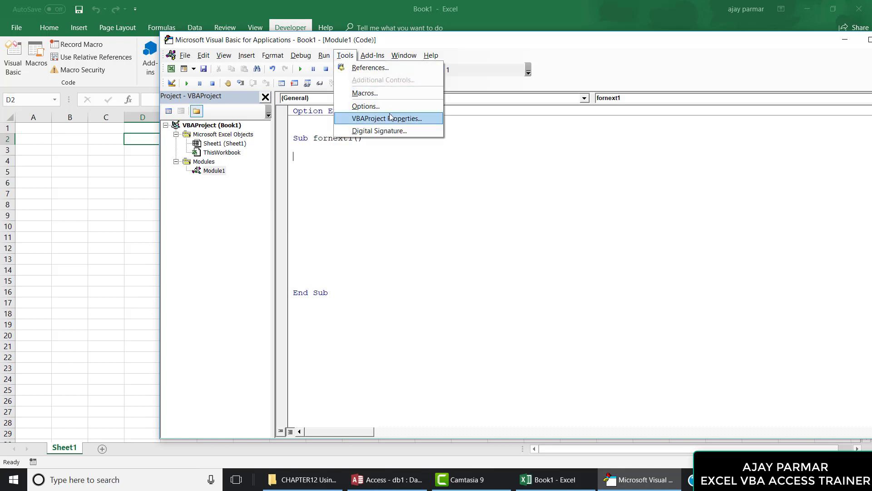
pyautogui.click(392, 107)
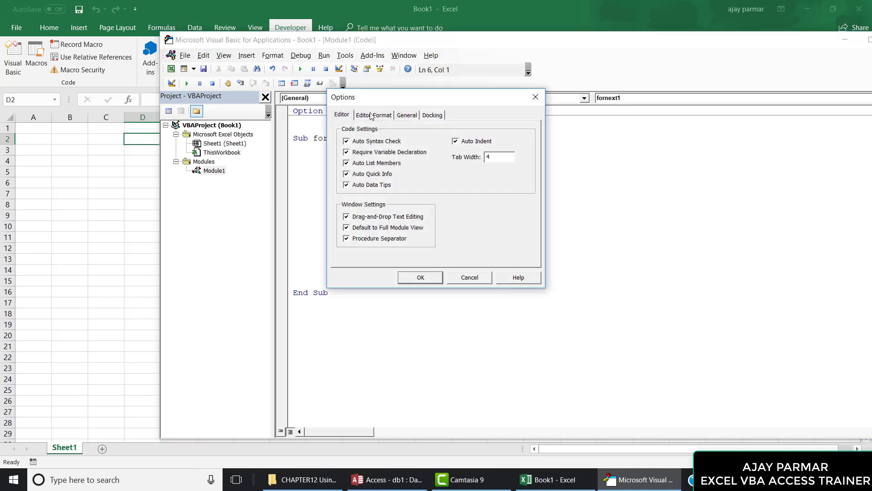
pyautogui.click(372, 115)
pyautogui.click(490, 168)
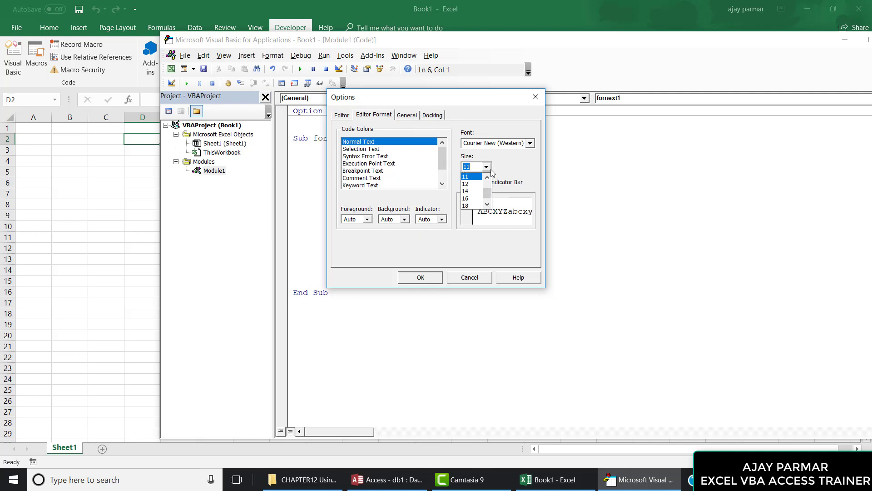
pyautogui.click(475, 184)
pyautogui.click(418, 280)
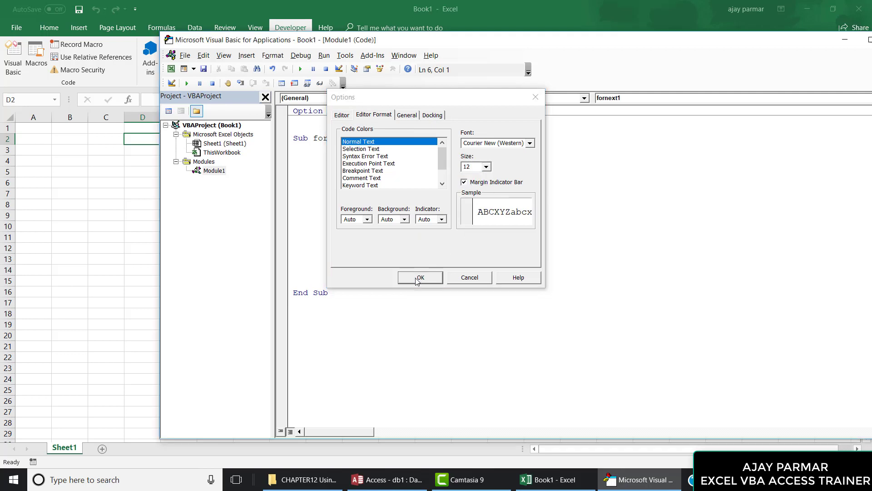
pyautogui.click(417, 280)
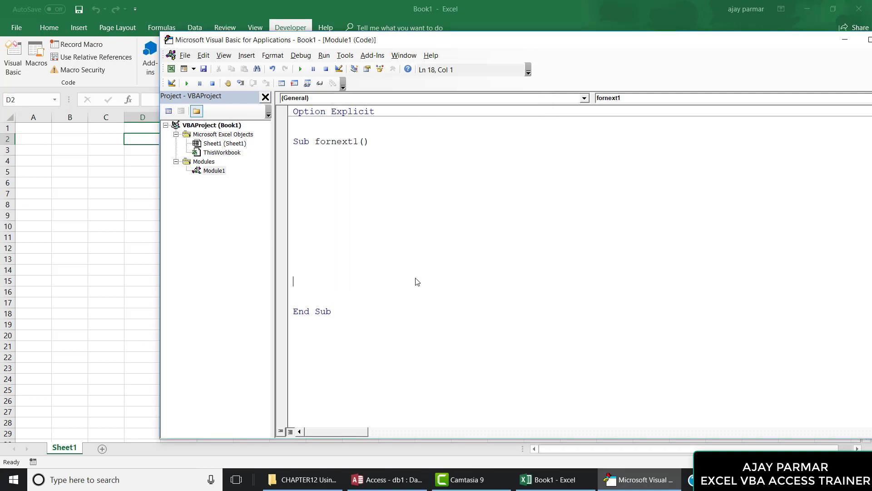
# Step: Declare Dim i As Byte, replacing Integer with Byte, inside fornext1
pyautogui.write('di')
pyautogui.press('BackSpace')
pyautogui.press('BackSpace')
pyautogui.click(314, 168)
pyautogui.write('dim i ')
pyautogui.write('as inte')
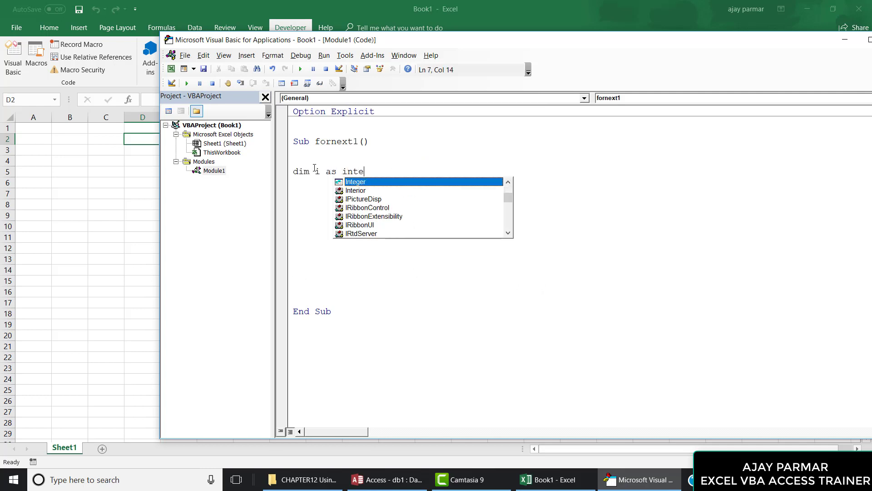
pyautogui.write('ger')
pyautogui.press('Tab')
pyautogui.press('Return')
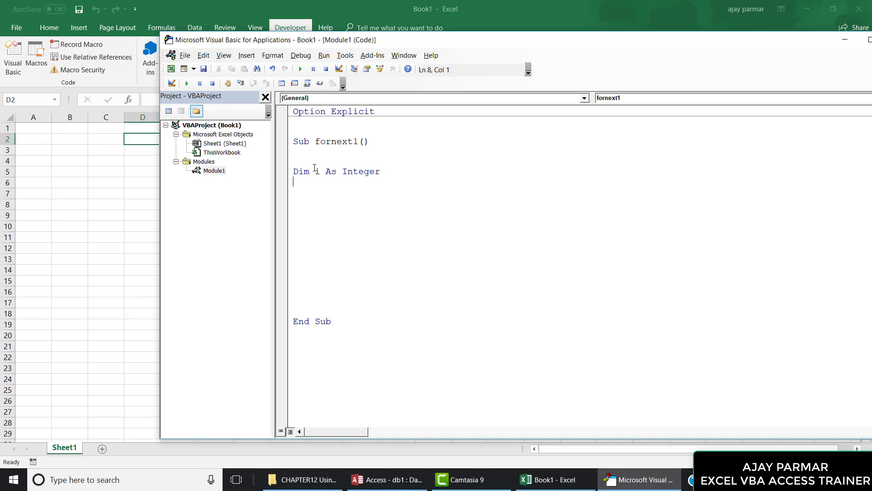
pyautogui.doubleClick(371, 173)
pyautogui.write('By')
pyautogui.write('te')
pyautogui.press('Return')
pyautogui.press('Return')
# Step: Add an empty For i = 1 To 5 … Next i loop and remove extra blank lines
pyautogui.write('for ')
pyautogui.write('i ')
pyautogui.write('=')
pyautogui.press('BackSpace')
pyautogui.press('BackSpace')
pyautogui.write('= ')
pyautogui.write('1')
pyautogui.write(' to 5')
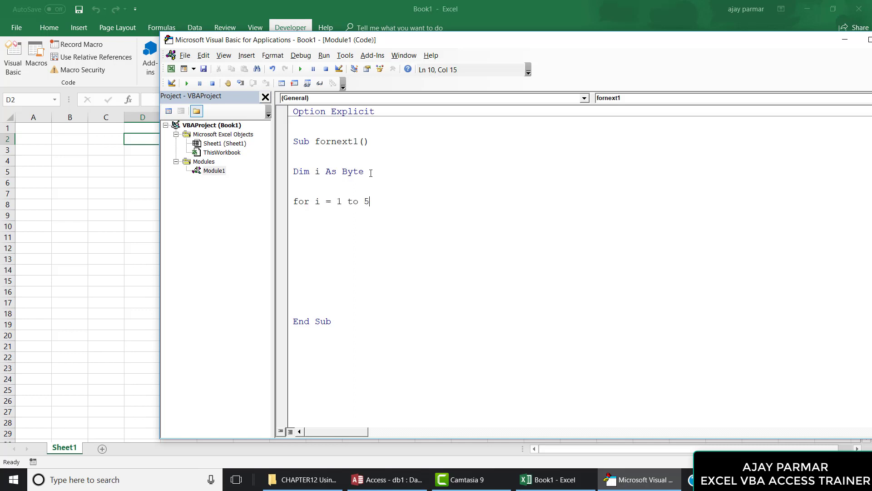
pyautogui.press('Return')
pyautogui.press('Return')
pyautogui.press('Return')
pyautogui.press('Return')
pyautogui.press('Return')
pyautogui.write('next i')
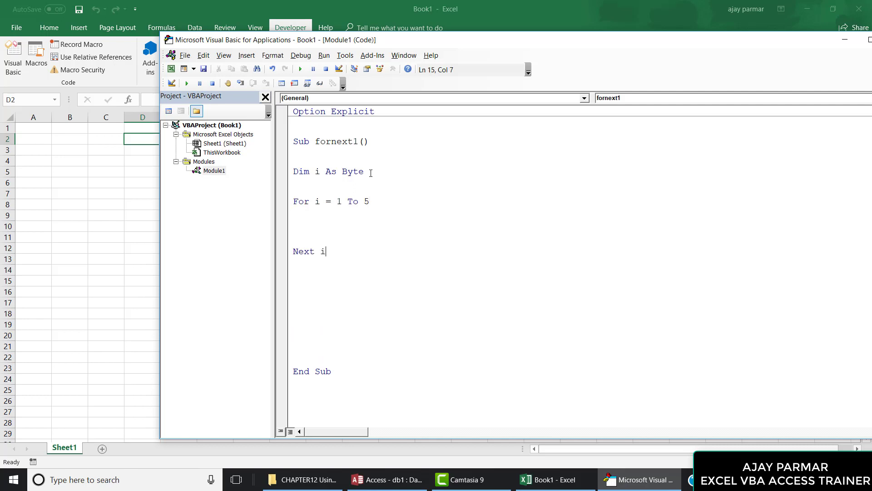
pyautogui.press('Down')
pyautogui.press('Down')
pyautogui.press('Down')
pyautogui.press('Down')
pyautogui.press('Down')
pyautogui.press('BackSpace')
pyautogui.press('BackSpace')
pyautogui.press('BackSpace')
pyautogui.press('BackSpace')
pyautogui.press('BackSpace')
pyautogui.press('Down')
pyautogui.press('Delete')
pyautogui.press('Delete')
# Step: Add an indented MsgBox i statement inside the For…Next loop
pyautogui.moveTo(292, 252); pyautogui.dragTo(325, 254)
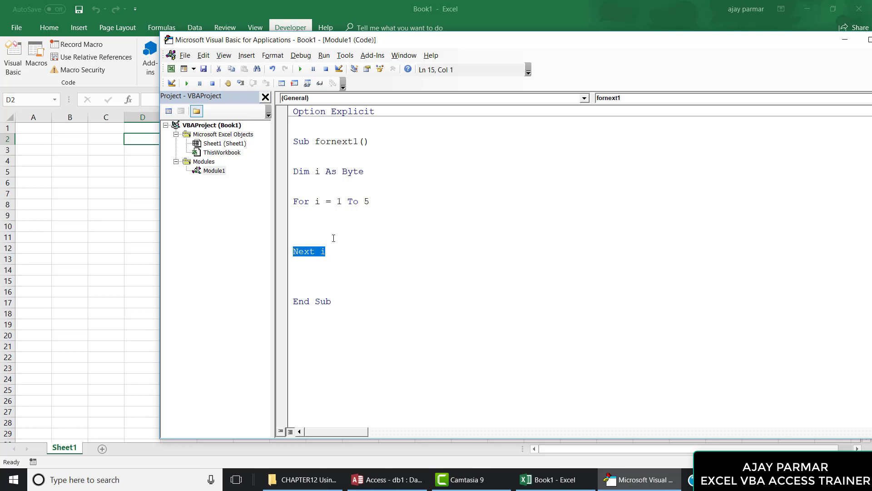
pyautogui.click(333, 238)
pyautogui.press('Return')
pyautogui.press('Return')
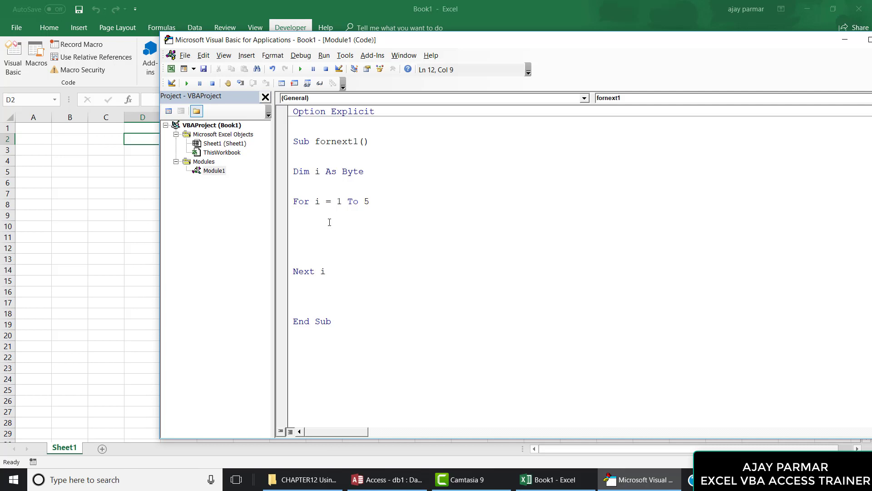
pyautogui.write('msg')
pyautogui.write('box ')
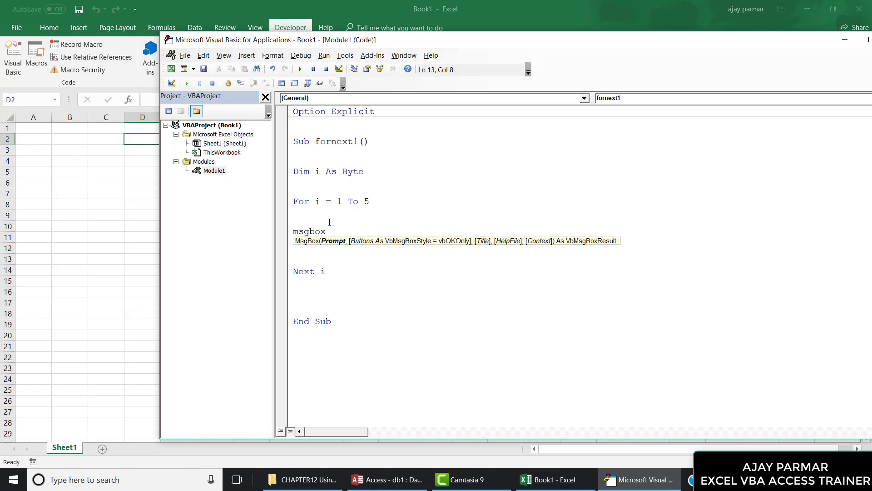
pyautogui.write('i')
pyautogui.press('Return')
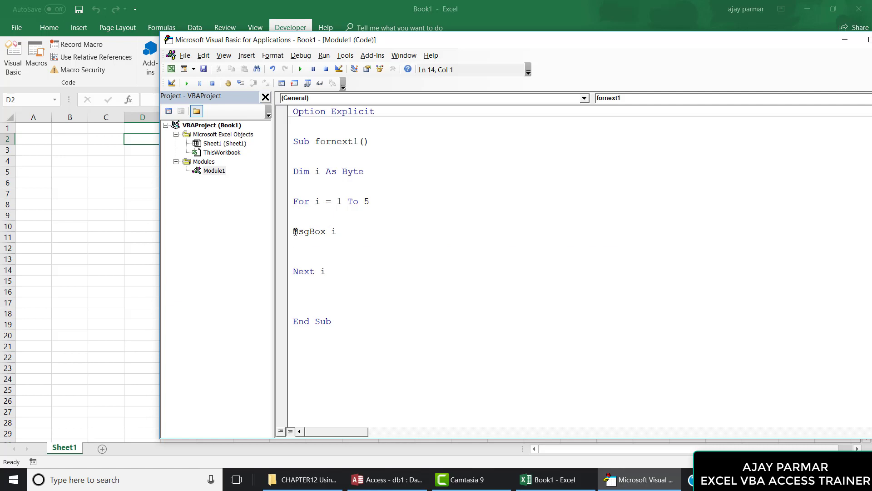
pyautogui.click(294, 232)
pyautogui.press('Tab')
pyautogui.doubleClick(376, 232)
pyautogui.click(378, 255)
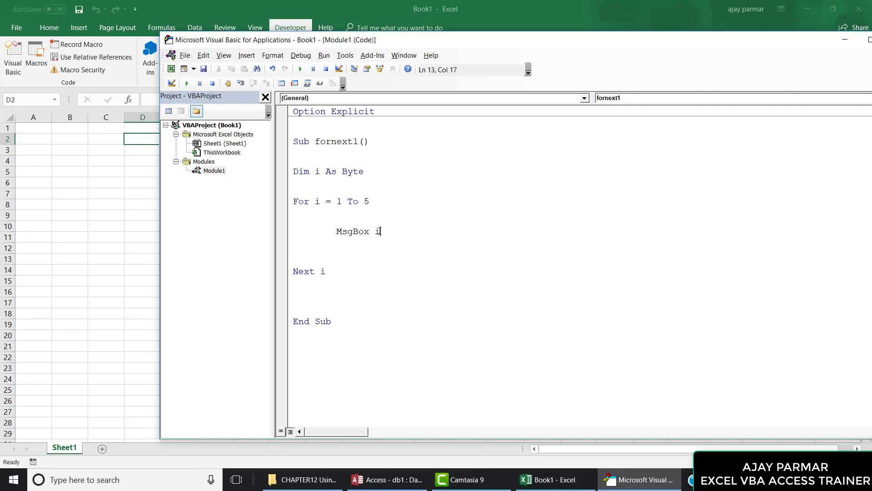
# Step: Open the Locals window, dock it beside the project list, and widen it
pyautogui.click(224, 55)
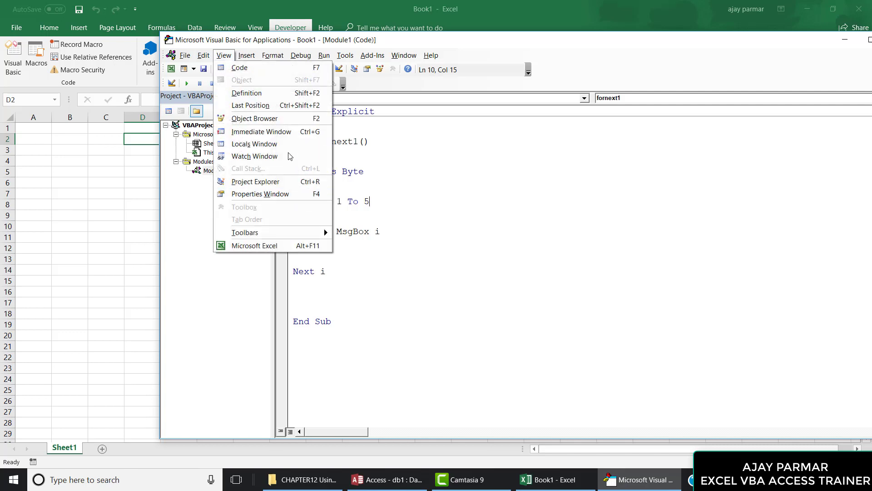
pyautogui.click(266, 146)
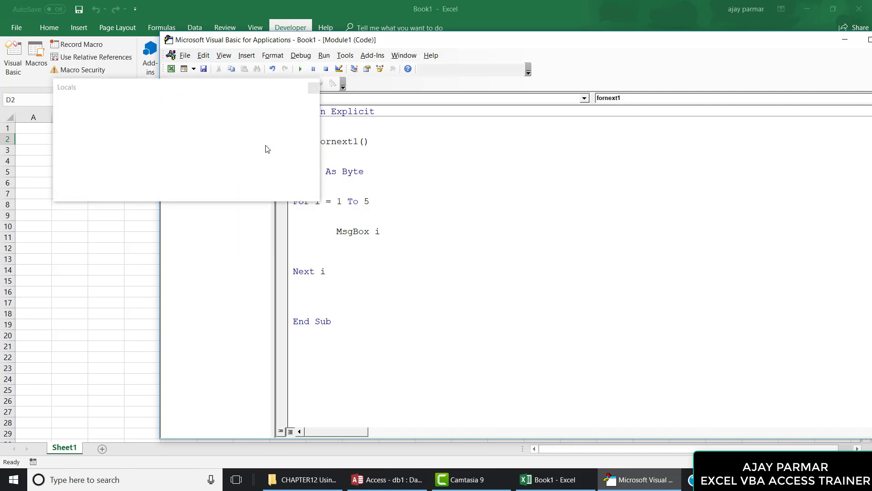
pyautogui.doubleClick(225, 87)
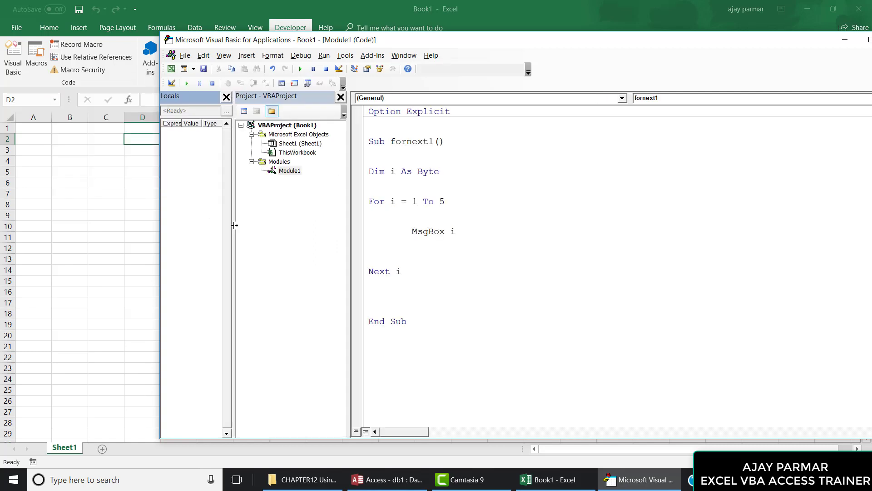
pyautogui.moveTo(235, 226); pyautogui.dragTo(264, 226)
pyautogui.click(501, 204)
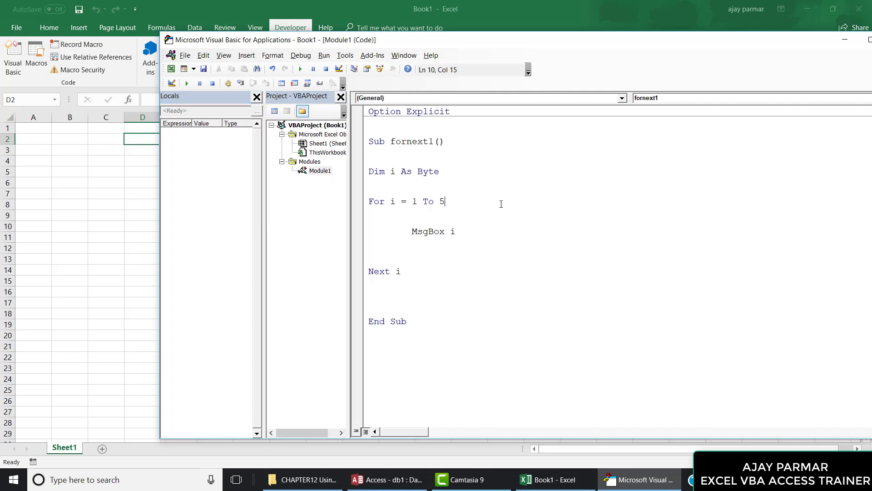
# Step: Step into fornext1, float the Locals window, and step until a message box shows 1
pyautogui.click(241, 84)
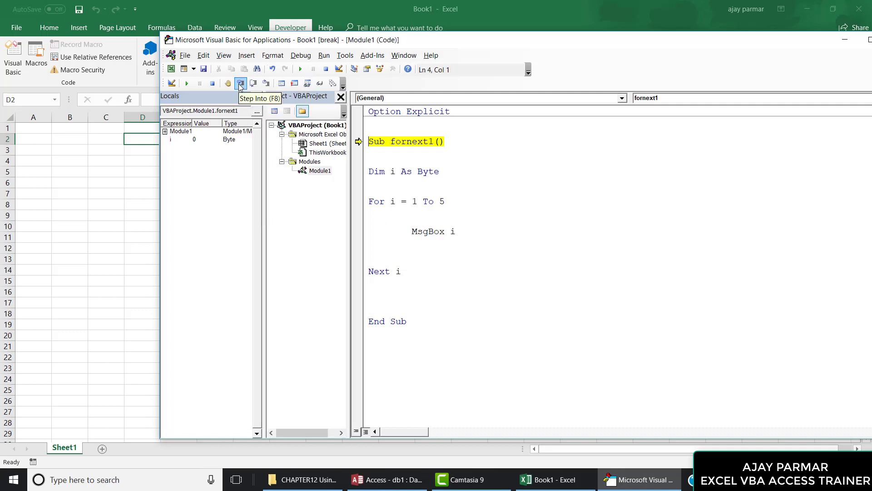
pyautogui.click(259, 268)
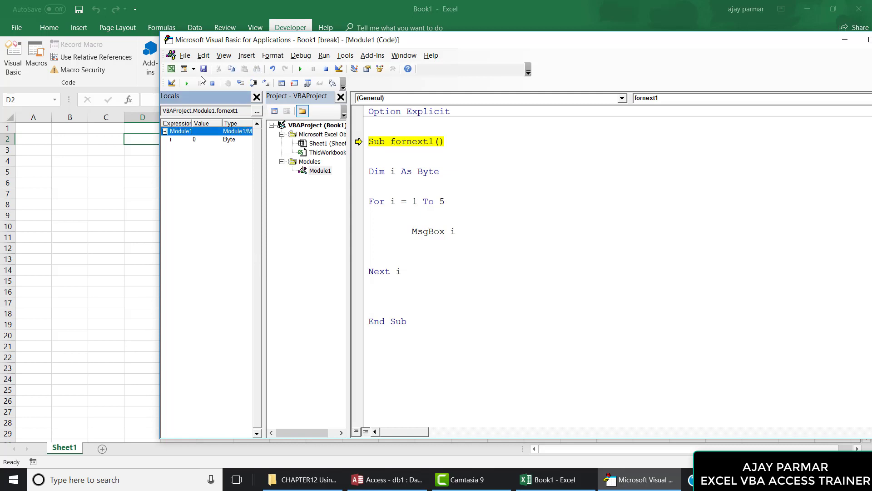
pyautogui.moveTo(202, 104)
pyautogui.mouseDown()
pyautogui.moveTo(167, 82)
pyautogui.moveTo(534, 111)
pyautogui.moveTo(647, 185)
pyautogui.mouseUp()
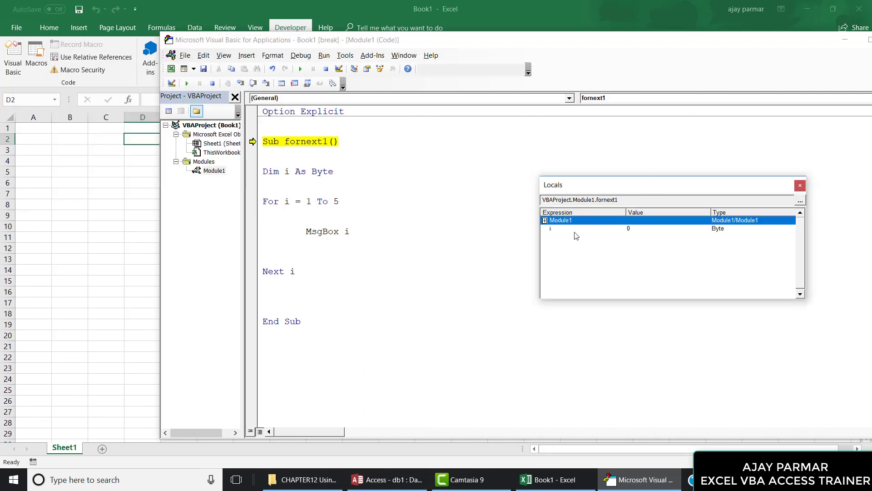
pyautogui.click(241, 84)
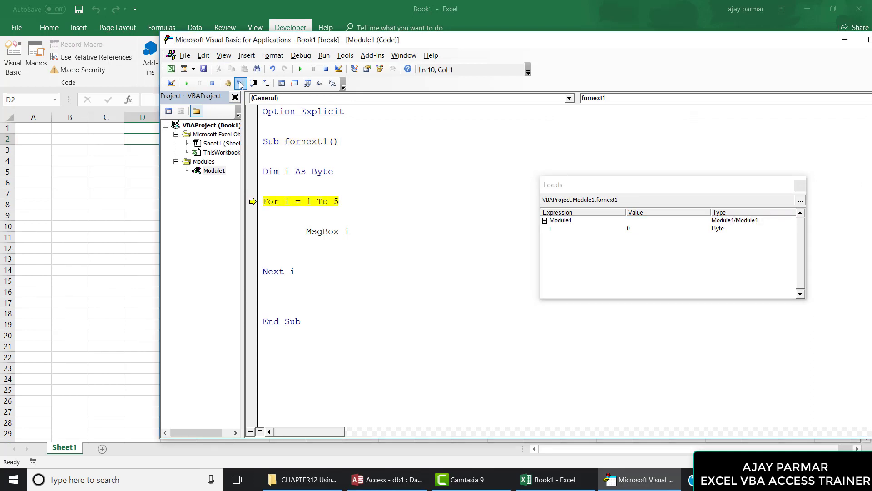
pyautogui.click(241, 84)
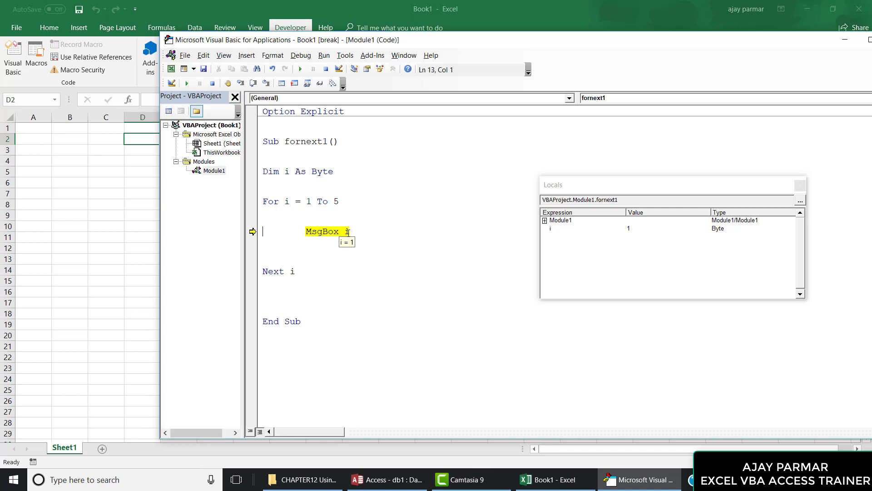
pyautogui.click(241, 84)
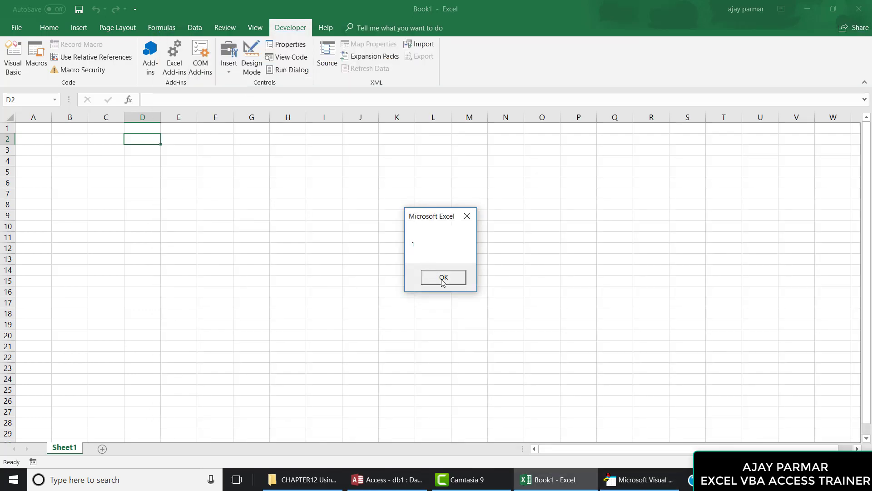
# Step: Dismiss the first message box and step through the passes showing 2 and 3
pyautogui.click(443, 278)
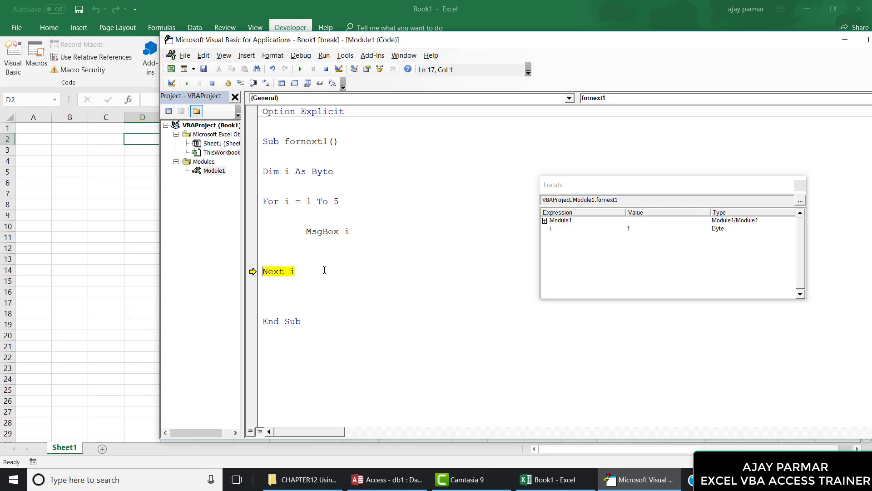
pyautogui.click(241, 84)
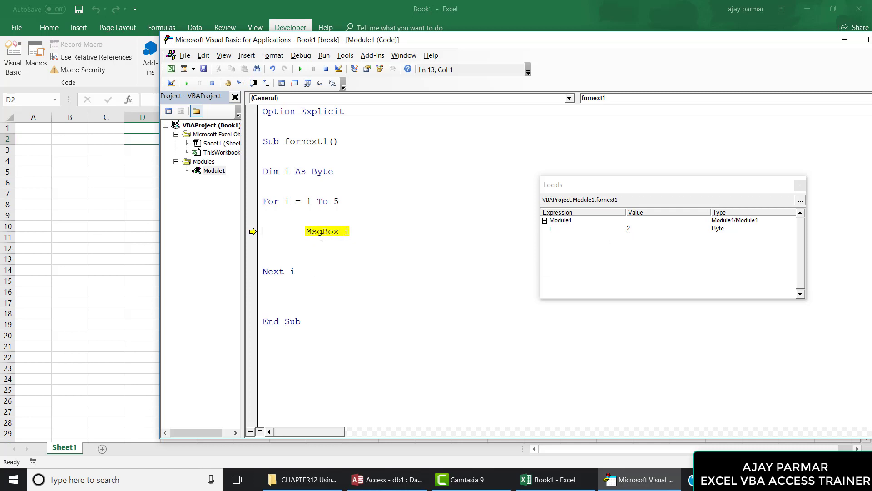
pyautogui.click(241, 84)
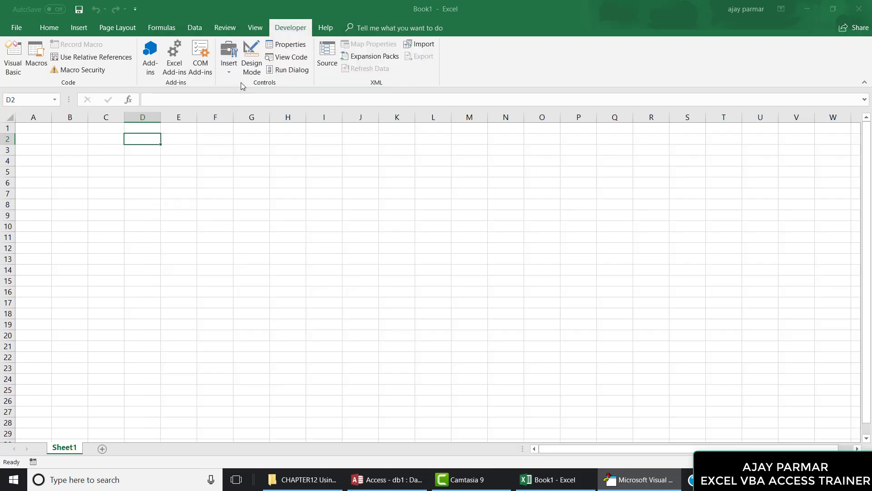
pyautogui.click(440, 278)
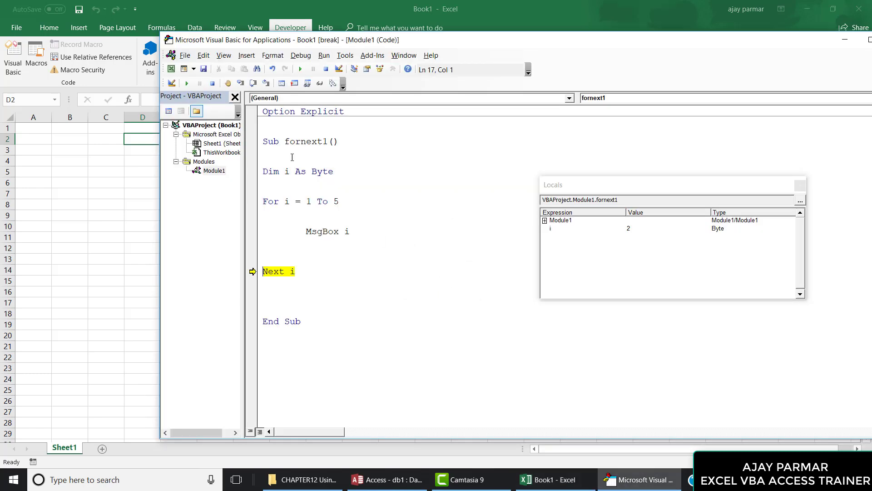
pyautogui.click(240, 84)
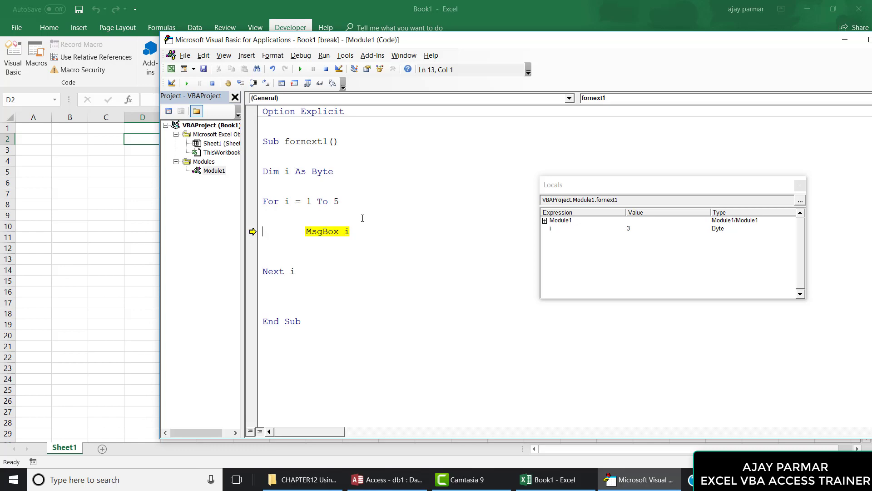
pyautogui.press('F8')
pyautogui.press('Return')
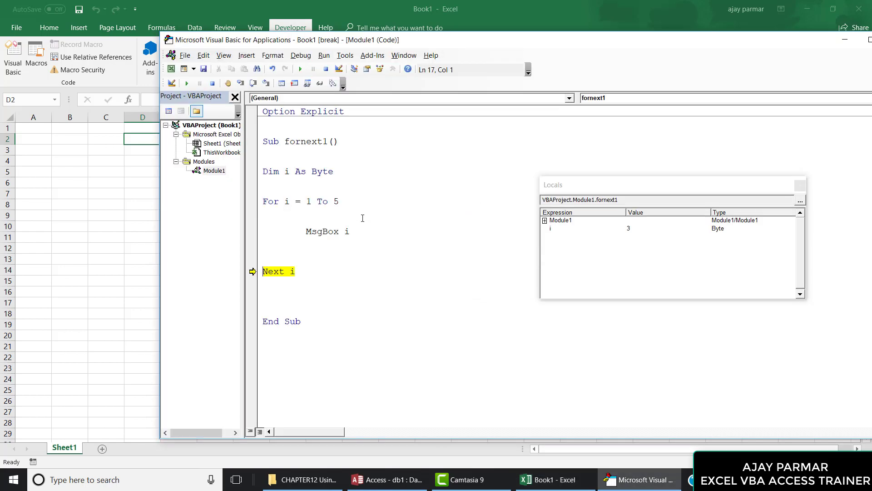
# Step: Step through the passes showing 4 and 5 until End Sub, with i at 6
pyautogui.press('F8')
pyautogui.press('F8')
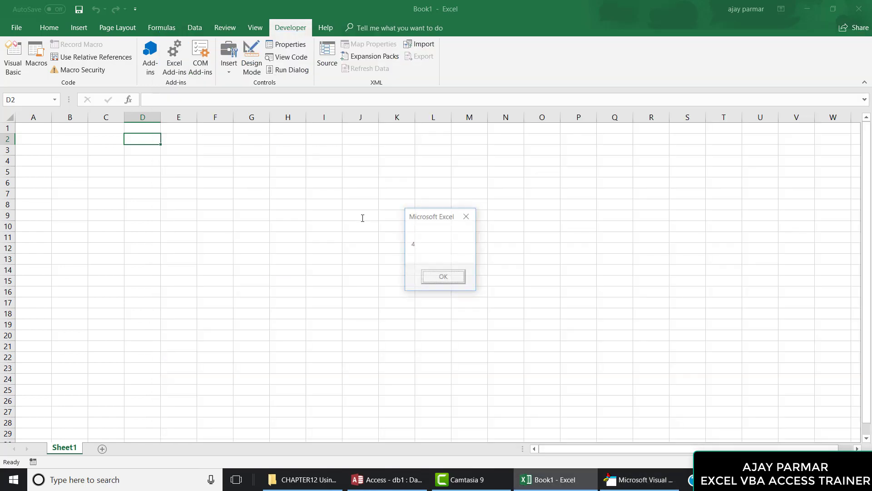
pyautogui.press('Return')
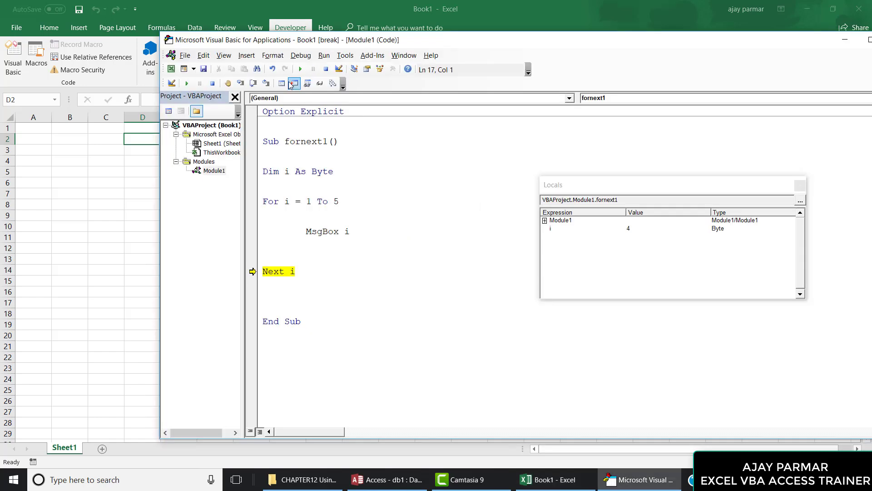
pyautogui.click(241, 84)
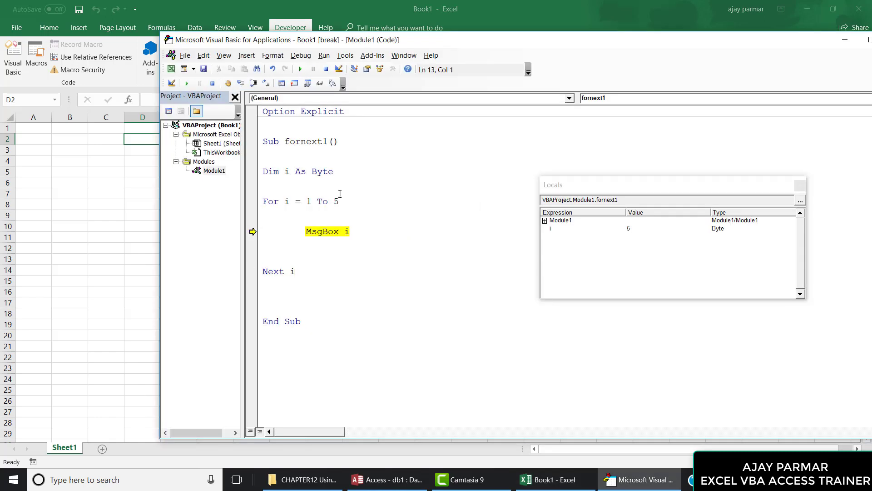
pyautogui.click(241, 84)
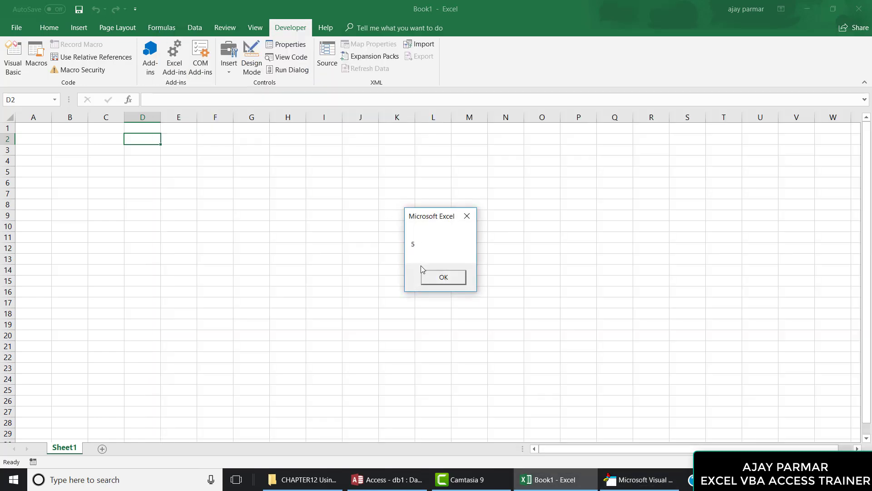
pyautogui.click(443, 275)
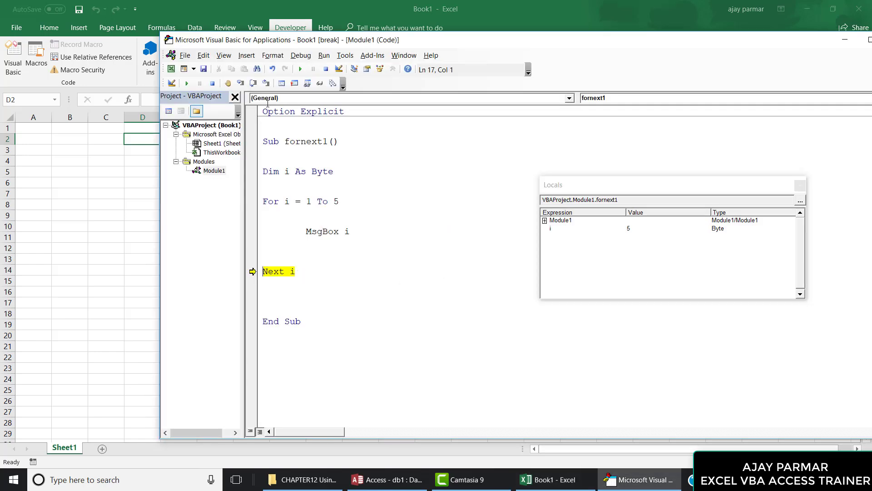
pyautogui.click(241, 84)
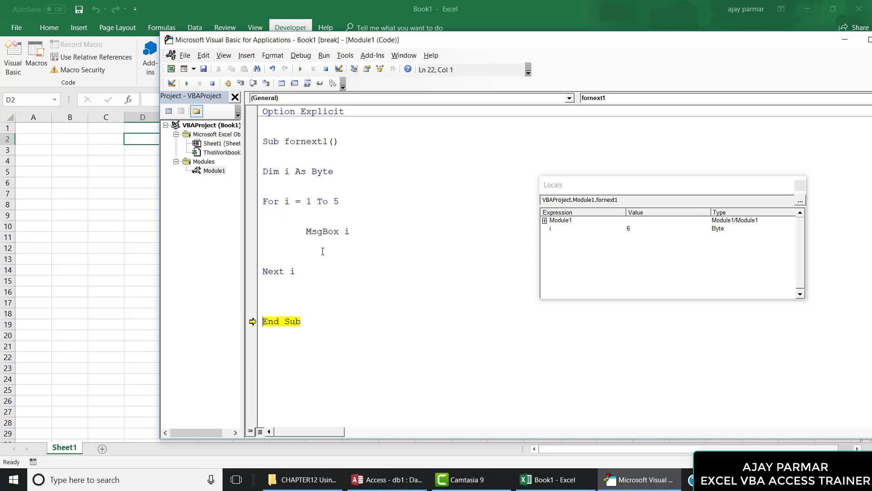
# Step: Highlight the 'i = 1 To 5' range and the MsgBox i statement to explain the loop
pyautogui.click(286, 201)
pyautogui.keyDown('shift'); pyautogui.click(357, 200); pyautogui.keyUp('shift')
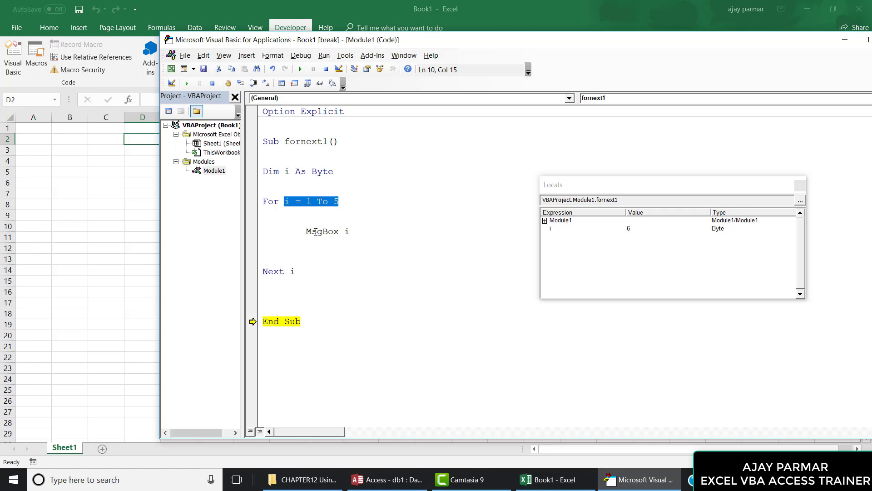
pyautogui.moveTo(304, 228); pyautogui.dragTo(379, 233)
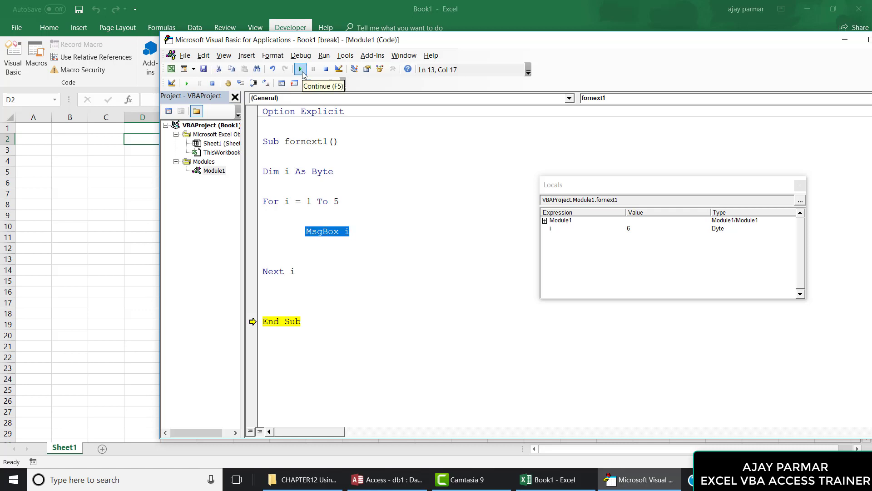
# Step: End the macro run and highlight the For line and the MsgBox i statement
pyautogui.click(300, 69)
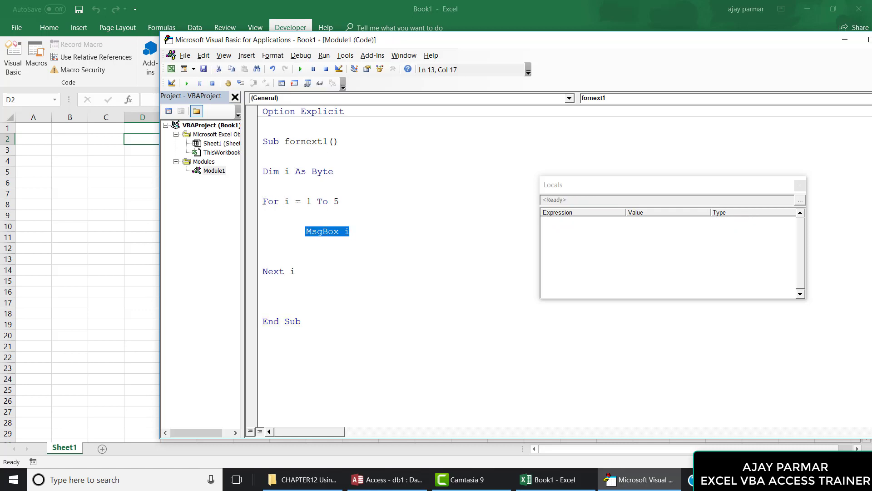
pyautogui.moveTo(264, 201); pyautogui.dragTo(345, 201)
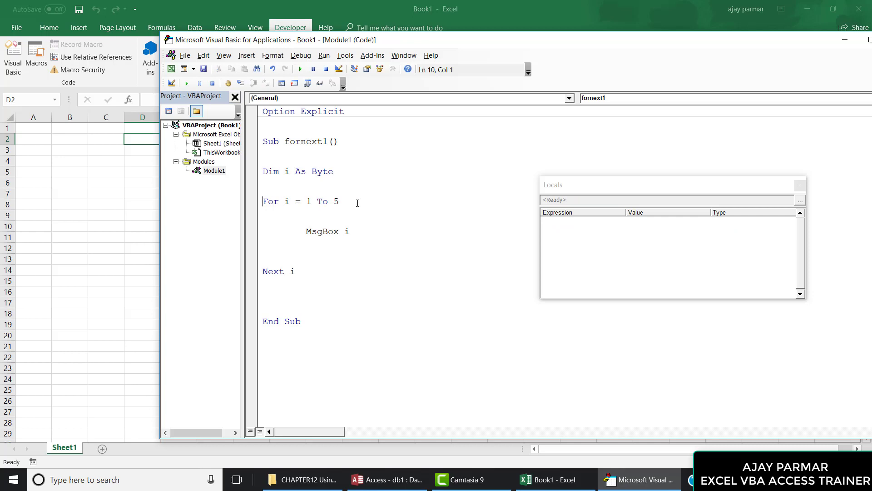
pyautogui.click(357, 231)
pyautogui.keyDown('shift'); pyautogui.click(303, 227); pyautogui.keyUp('shift')
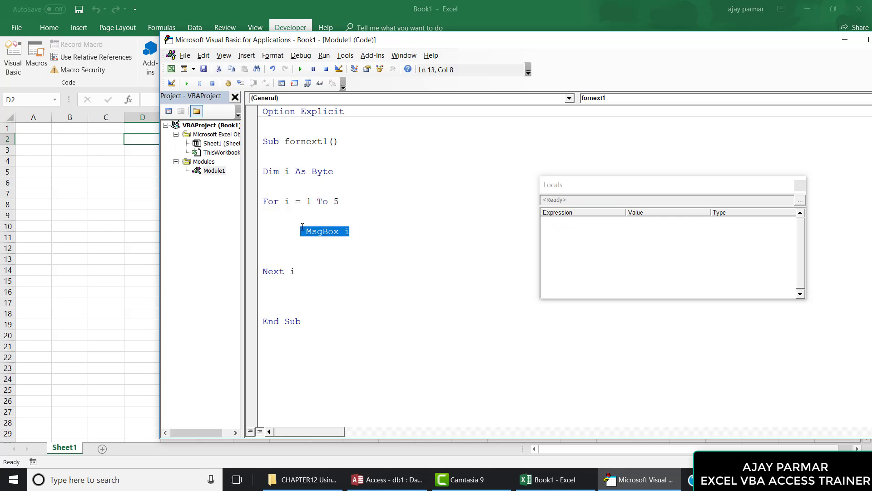
pyautogui.click(305, 249)
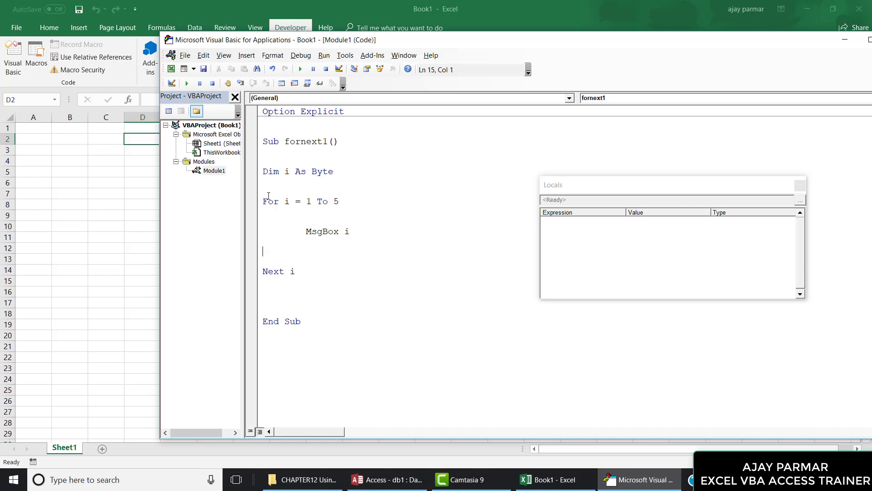
pyautogui.doubleClick(347, 231)
# Step: Add the comment ' vba code inside will run 5 times at the end of the For line
pyautogui.click(376, 202)
pyautogui.write("' vb")
pyautogui.write('a code i')
pyautogui.write('nside w')
pyautogui.write('ill run 5 ')
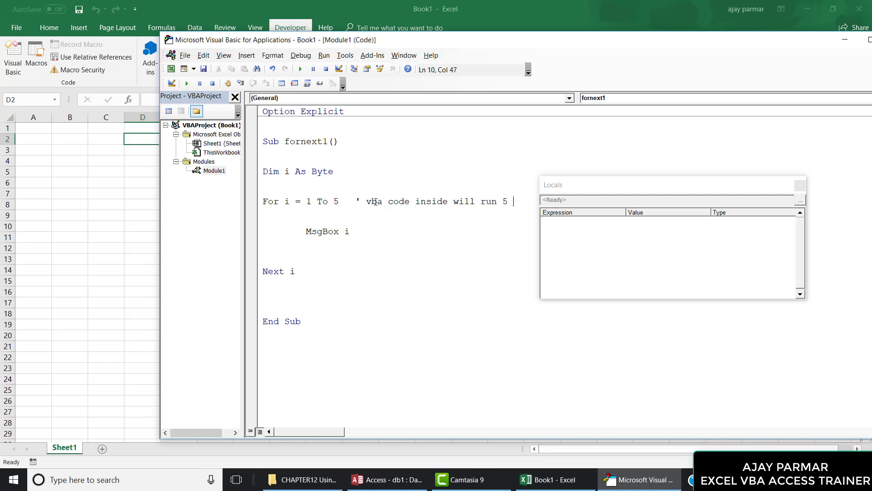
pyautogui.write('times')
pyautogui.press('Return')
pyautogui.hotkey('shift', 'End')
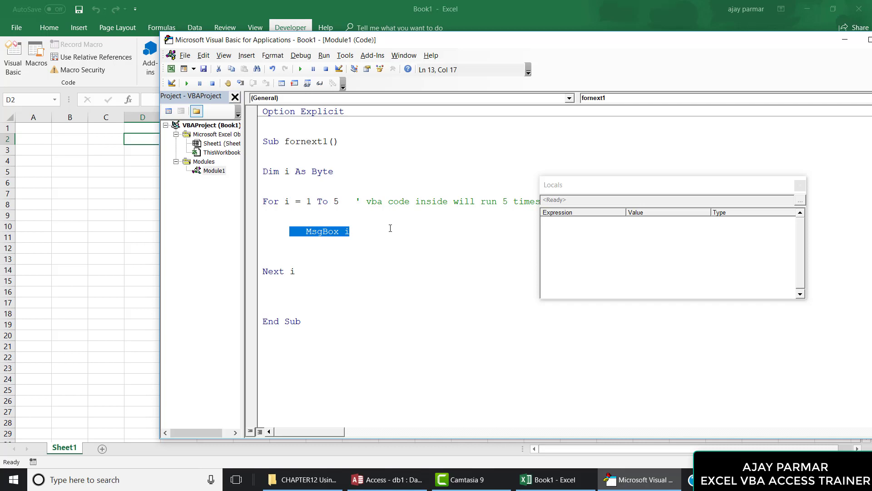
# Step: Retype the i after Next and remove a blank line before End Sub
pyautogui.click(319, 266)
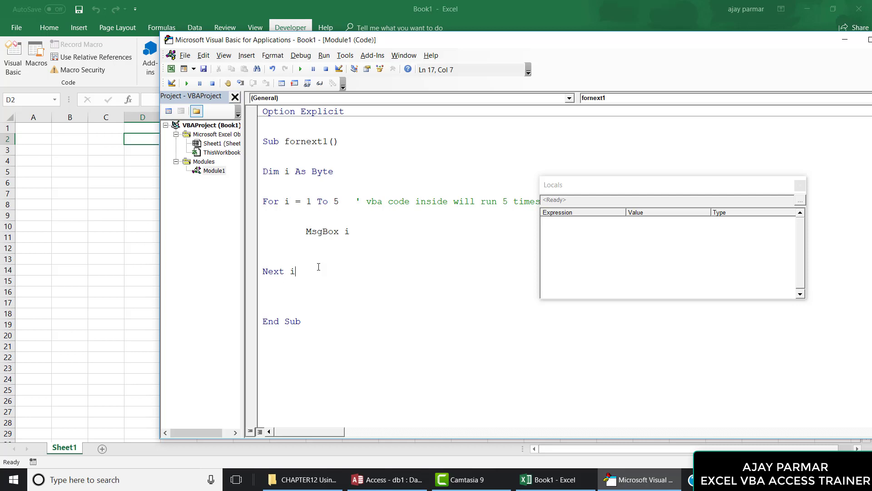
pyautogui.press('BackSpace')
pyautogui.doubleClick(287, 201)
pyautogui.click(305, 277)
pyautogui.write('i')
pyautogui.press('Down')
pyautogui.press('Down')
pyautogui.press('Down')
pyautogui.press('BackSpace')
# Step: Delete the word To so the For line reads For i = 1 5
pyautogui.doubleClick(279, 272)
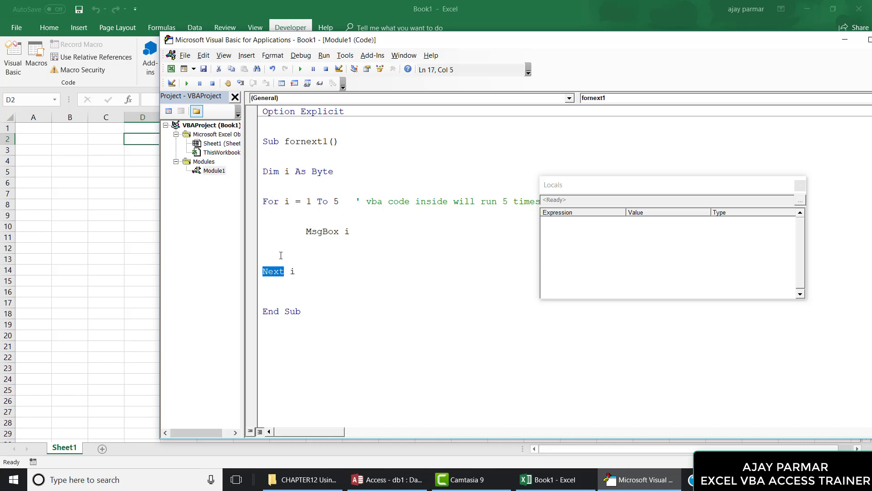
pyautogui.click(264, 201)
pyautogui.keyDown('shift'); pyautogui.click(348, 203); pyautogui.keyUp('shift')
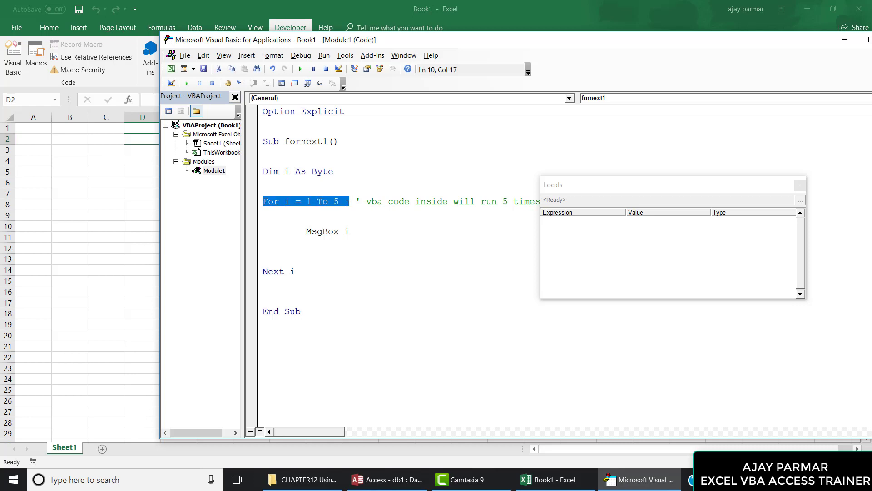
pyautogui.doubleClick(323, 204)
pyautogui.press('Delete')
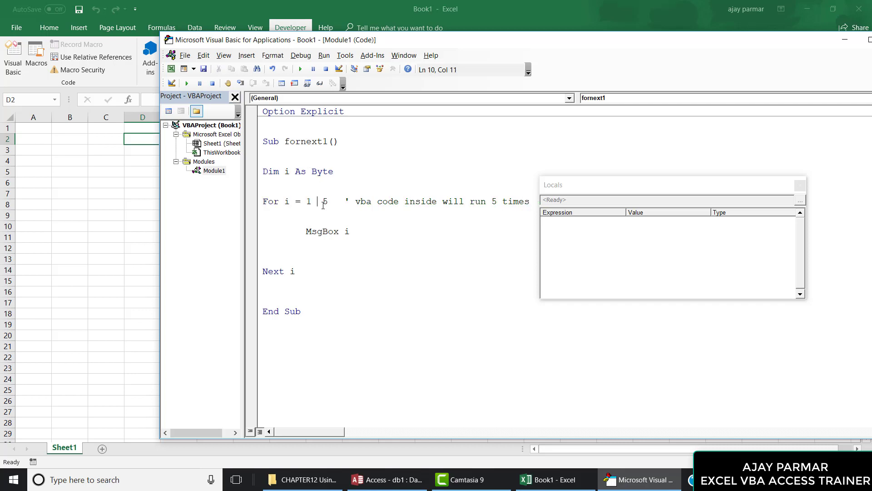
# Step: Dismiss the 'Expected: To' compile error and restore 'To' in the For i = 1 To 5 line
pyautogui.click(355, 275)
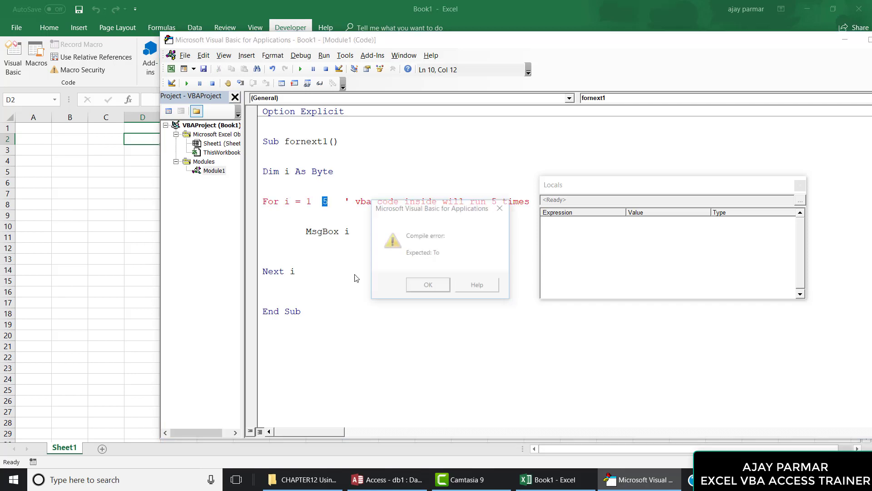
pyautogui.click(430, 289)
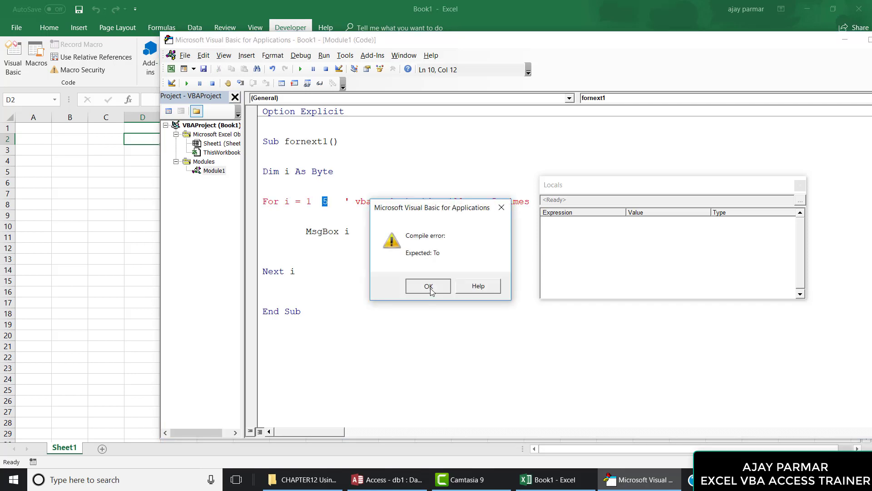
pyautogui.click(317, 200)
pyautogui.write('to')
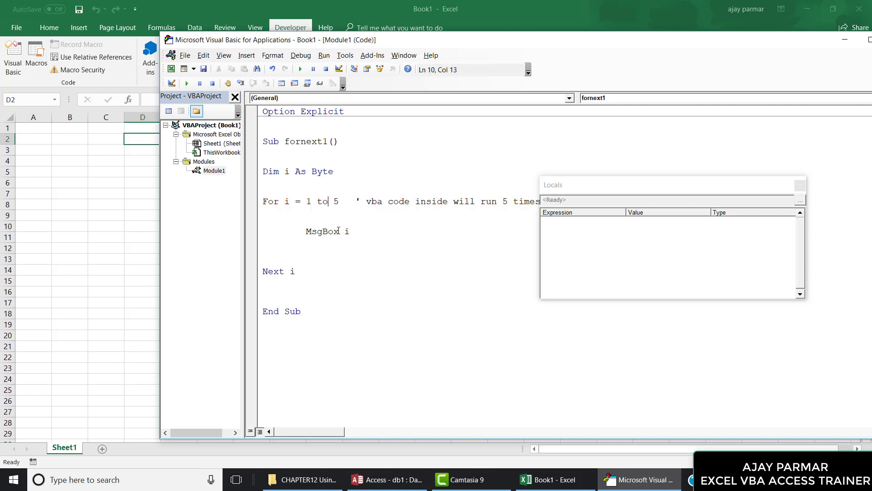
# Step: Delete the equals sign to trigger the 'Expected: =' error, then retype '='
pyautogui.click(338, 231)
pyautogui.click(303, 200)
pyautogui.press('BackSpace')
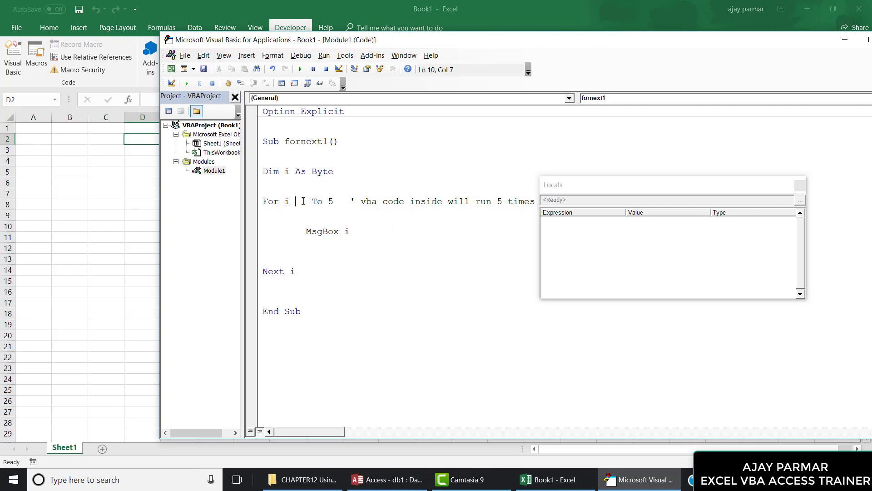
pyautogui.press('Down')
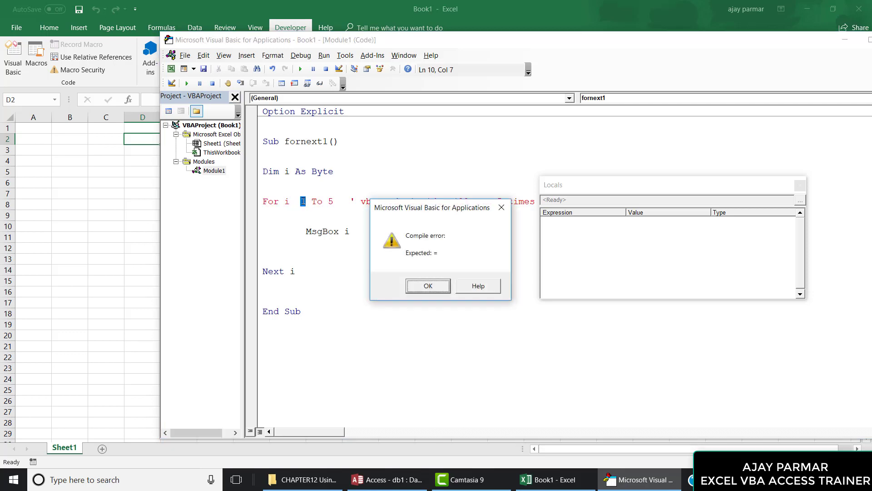
pyautogui.click(428, 285)
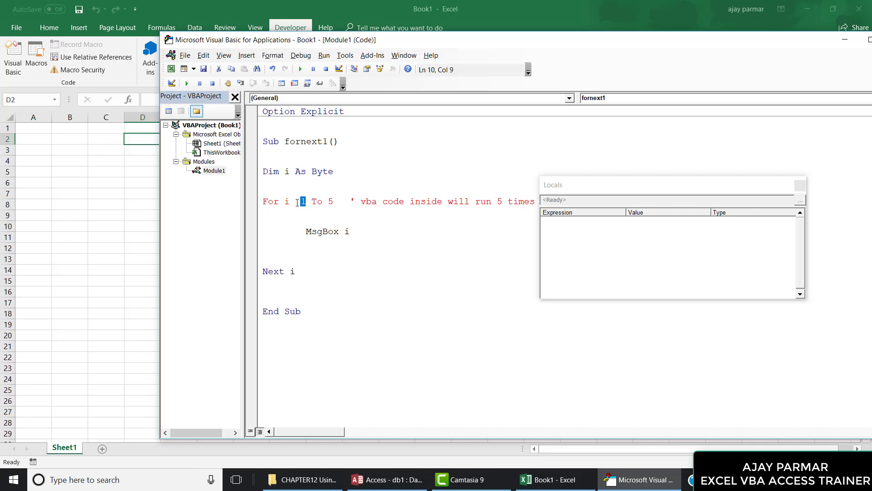
pyautogui.click(297, 202)
pyautogui.write('=')
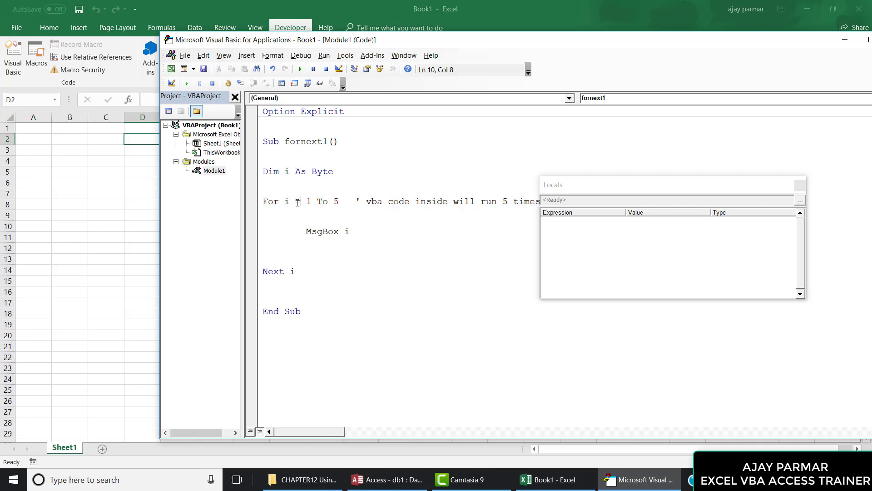
pyautogui.press('Down')
# Step: Delete the extra blank lines above and inside the fornext1 macro
pyautogui.click(318, 310)
pyautogui.press('BackSpace')
pyautogui.press('BackSpace')
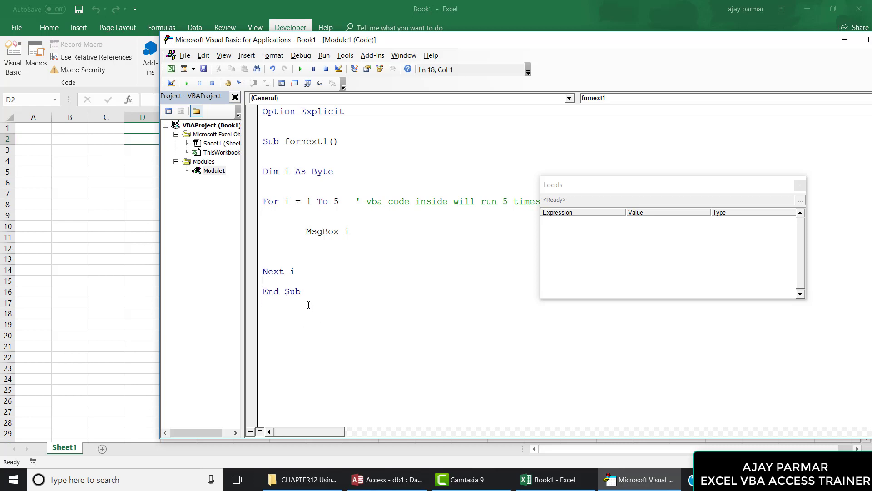
pyautogui.click(267, 172)
pyautogui.press('BackSpace')
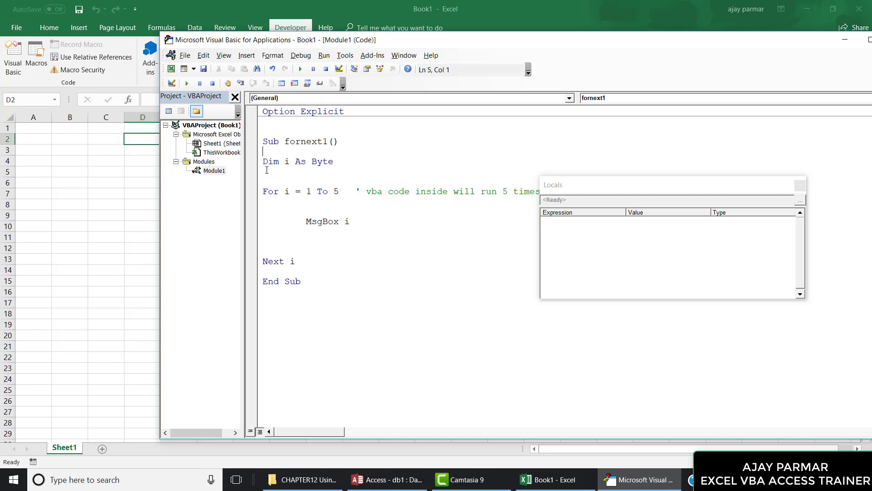
pyautogui.press('BackSpace')
pyautogui.press('Down')
pyautogui.press('Down')
pyautogui.press('Down')
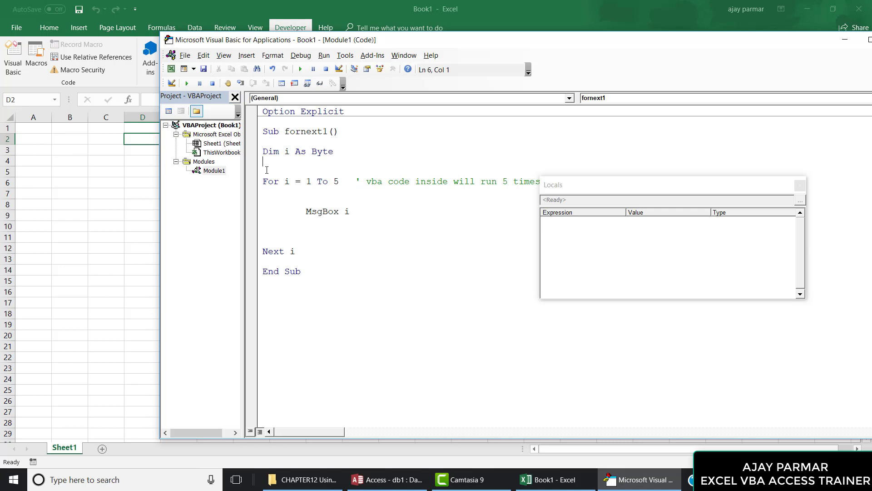
pyautogui.click(286, 300)
# Step: On the worksheet, enter 1 into each cell from A1 down to A10
pyautogui.click(44, 127)
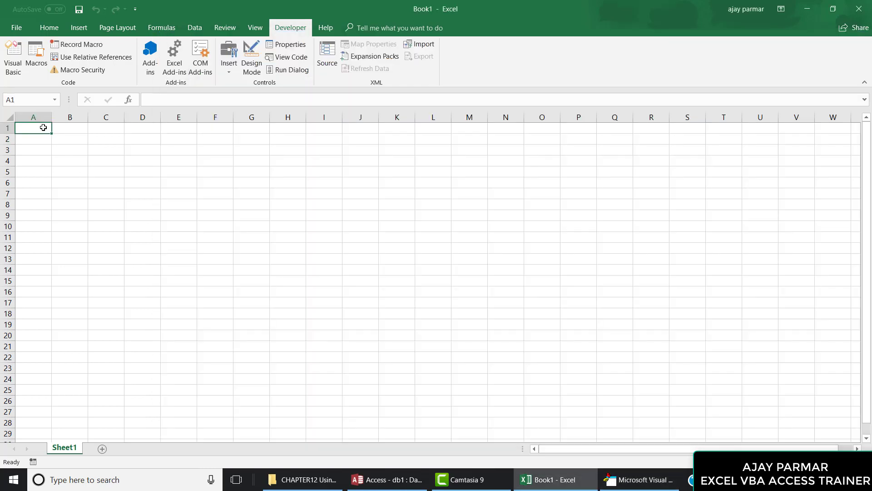
pyautogui.write('1')
pyautogui.press('Return')
pyautogui.write('1')
pyautogui.press('Return')
pyautogui.write('1')
pyautogui.press('Return')
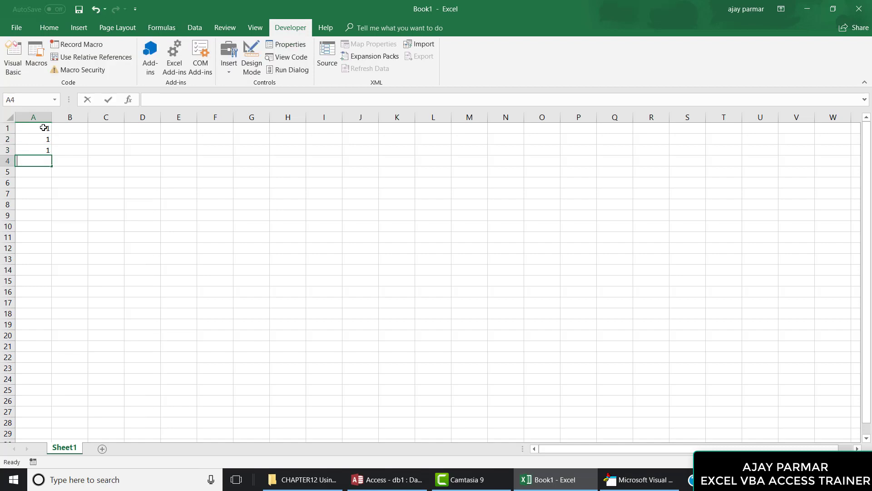
pyautogui.write('1 1 1')
pyautogui.press('Return')
pyautogui.write('1 ')
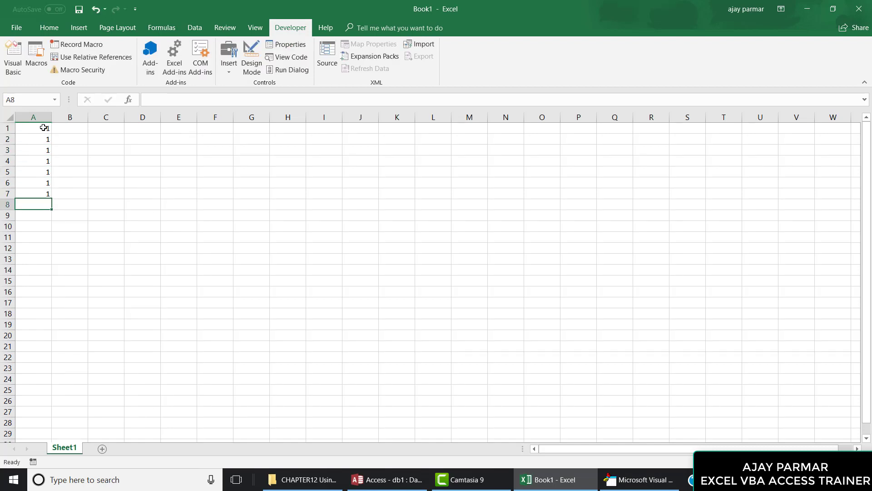
pyautogui.write('1 1 1')
pyautogui.press('Up')
pyautogui.press('Up')
pyautogui.press('Up')
# Step: Select A1:A10 and delete the values, leaving the sheet empty
pyautogui.click(43, 128)
pyautogui.moveTo(43, 128); pyautogui.dragTo(46, 227)
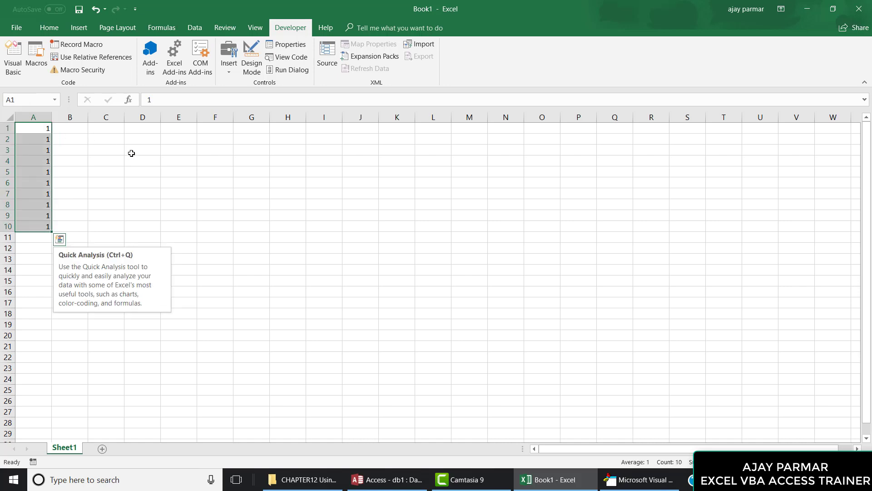
pyautogui.press('Delete')
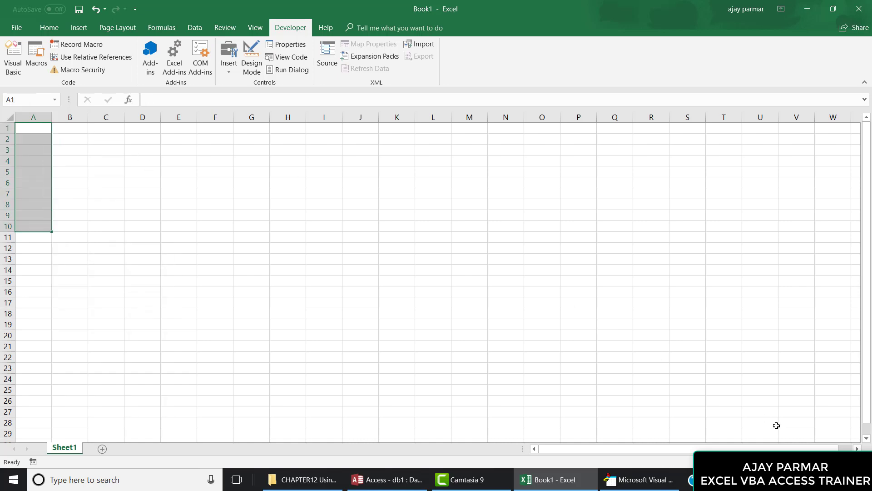
pyautogui.click(858, 461)
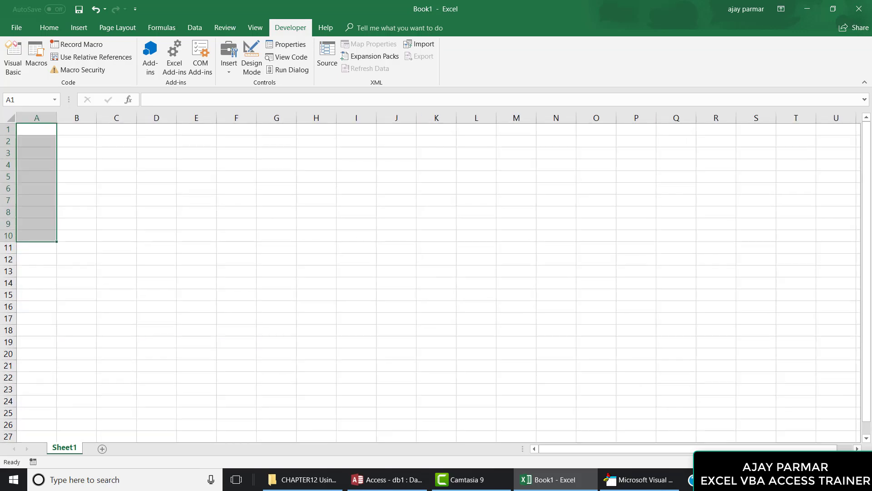
pyautogui.click(859, 462)
# Step: Below End Sub, start Sub fornext2() and declare Dim j As Byte
pyautogui.click(629, 482)
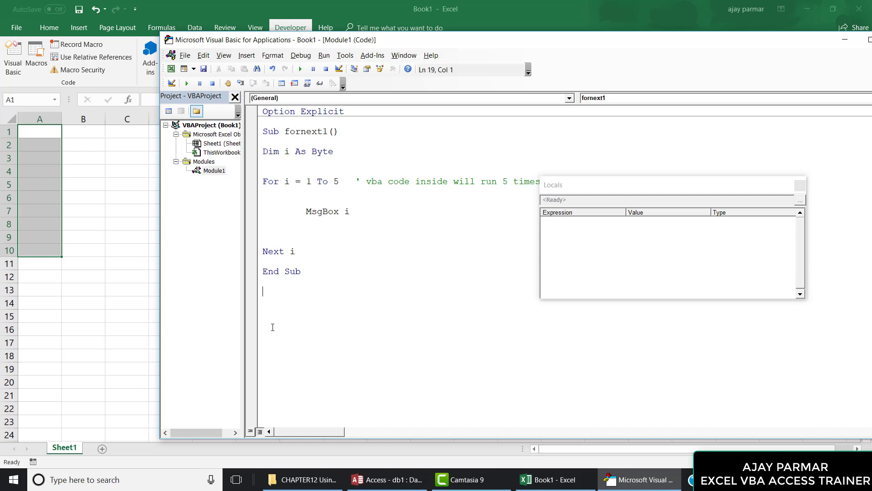
pyautogui.press('Return')
pyautogui.write('sub ')
pyautogui.write('fornext')
pyautogui.write('2()')
pyautogui.press('Return')
pyautogui.press('Return')
pyautogui.press('Return')
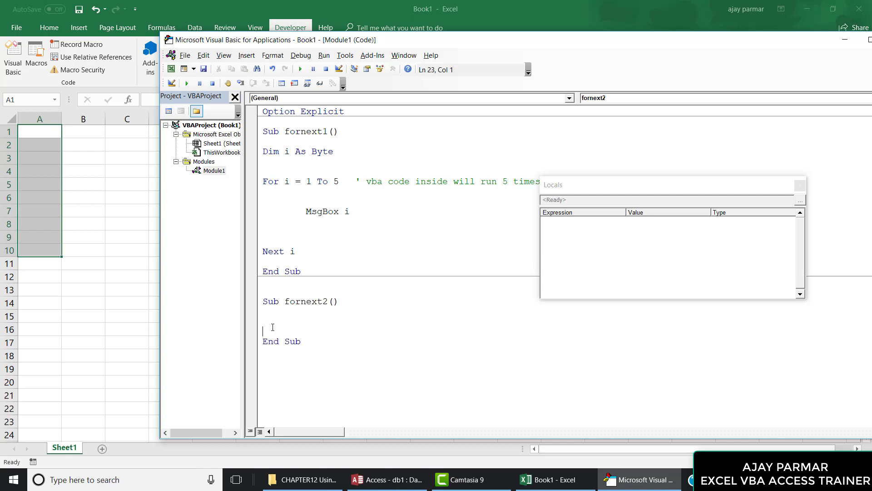
pyautogui.press('Return')
pyautogui.press('Return')
pyautogui.press('Return')
pyautogui.press('Return')
pyautogui.write('dim')
pyautogui.write(' j as long')
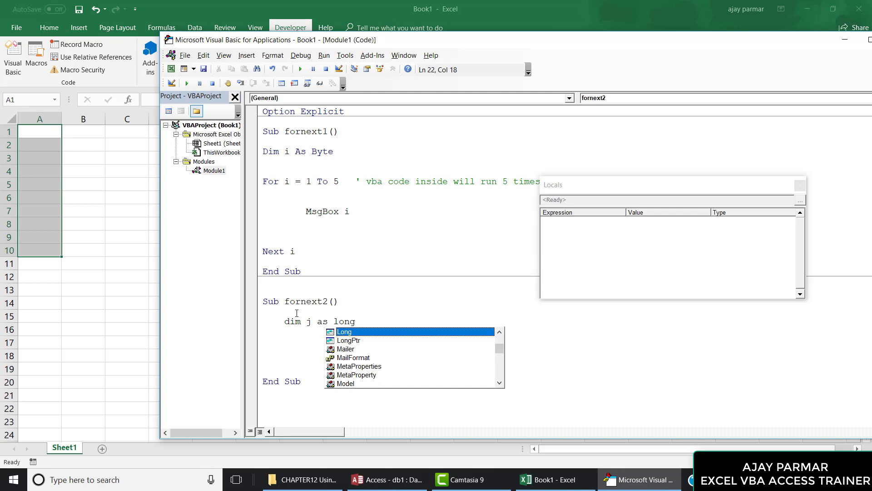
pyautogui.press('BackSpace')
pyautogui.press('BackSpace')
pyautogui.press('BackSpace')
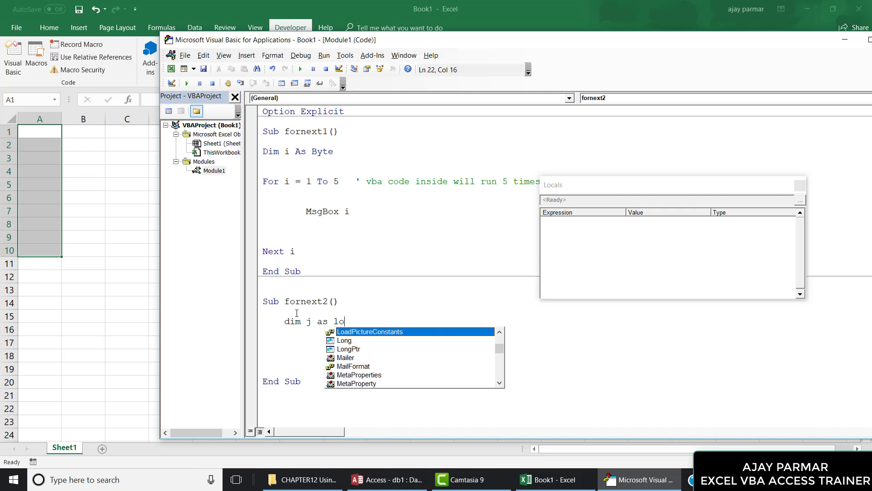
pyautogui.write('byt')
pyautogui.press('Return')
# Step: Add an empty For j = 1 To 10 … Next j loop with a blank body line
pyautogui.press('Return')
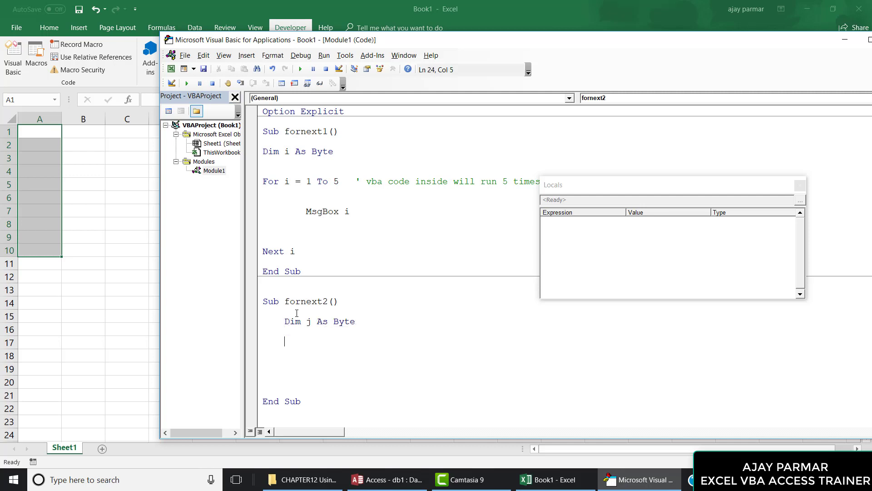
pyautogui.write('for j = 1 t')
pyautogui.write('o 10')
pyautogui.press('Return')
pyautogui.press('Return')
pyautogui.press('Return')
pyautogui.write('next j')
pyautogui.press('Home')
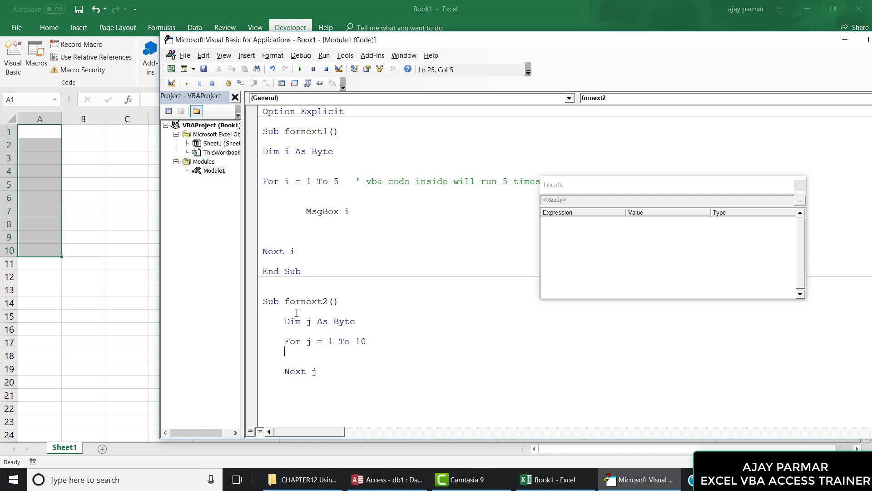
pyautogui.press('Return')
pyautogui.press('Up')
pyautogui.press('Up')
# Step: Add an indented 'vba code' comment inside the For j loop and remove stray blank lines
pyautogui.click(296, 241)
pyautogui.press('BackSpace')
pyautogui.press('BackSpace')
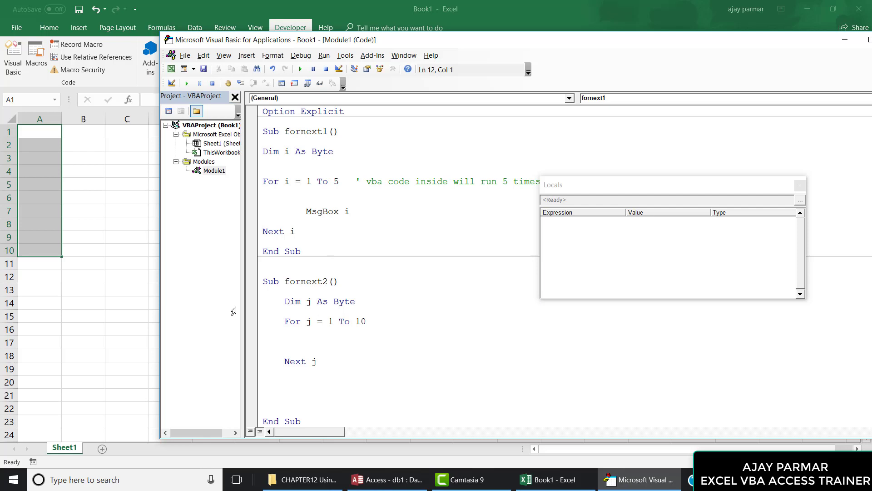
pyautogui.click(315, 342)
pyautogui.press('Return')
pyautogui.press('Tab')
pyautogui.press('Tab')
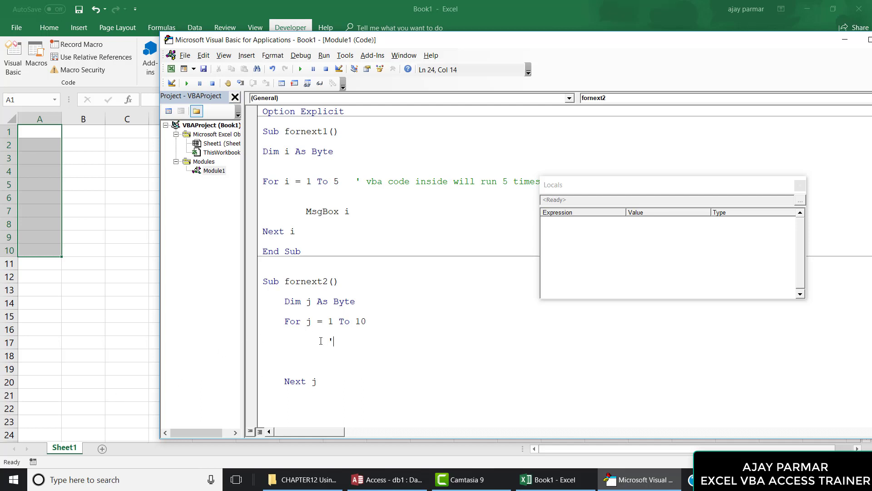
pyautogui.write('vba code')
pyautogui.press('Down')
pyautogui.press('Down')
pyautogui.click(265, 280)
pyautogui.press('BackSpace')
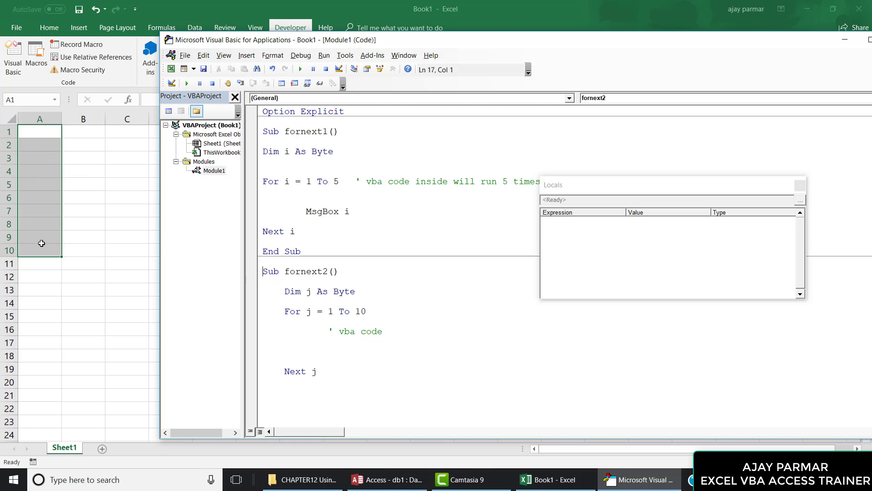
# Step: Write Range("A1").Value = 1 in the loop and place the cursor inside fornext2
pyautogui.click(365, 342)
pyautogui.press('Tab')
pyautogui.press('Tab')
pyautogui.press('BackSpace')
pyautogui.press('BackSpace')
pyautogui.press('Return')
pyautogui.write('r')
pyautogui.write('ange(')
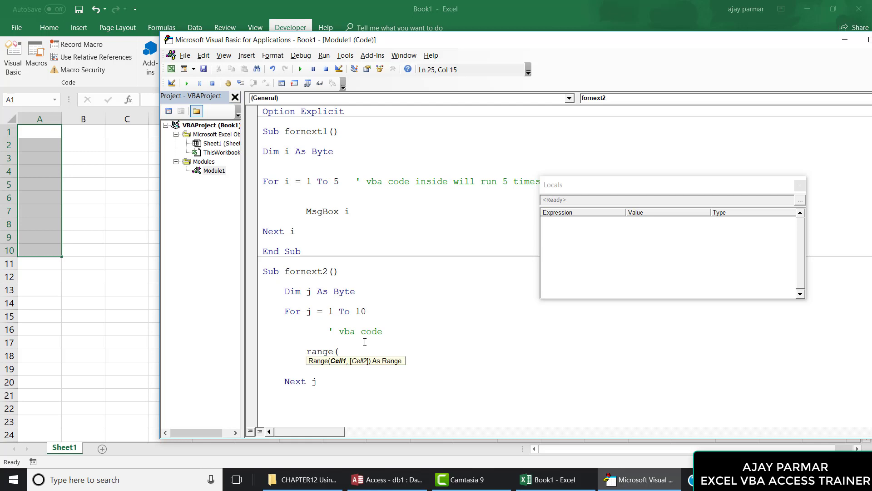
pyautogui.write('"A1")')
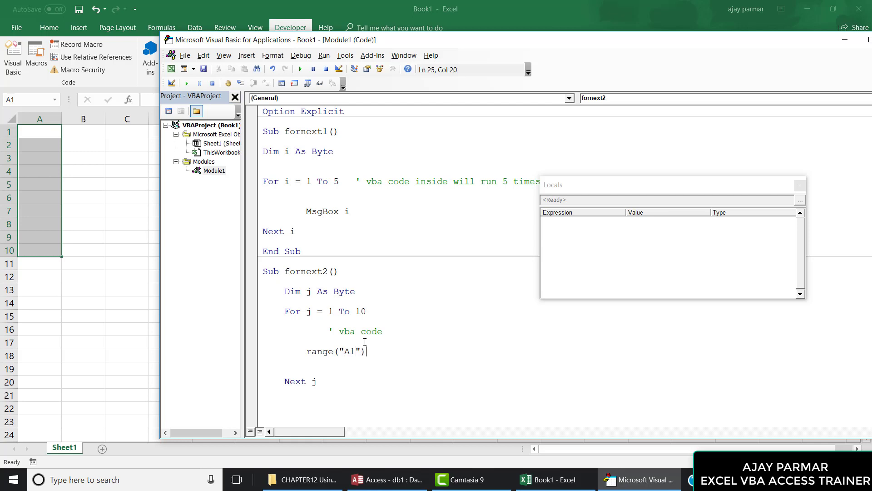
pyautogui.write('.value = 1')
pyautogui.press('Return')
pyautogui.doubleClick(421, 351)
pyautogui.click(353, 350)
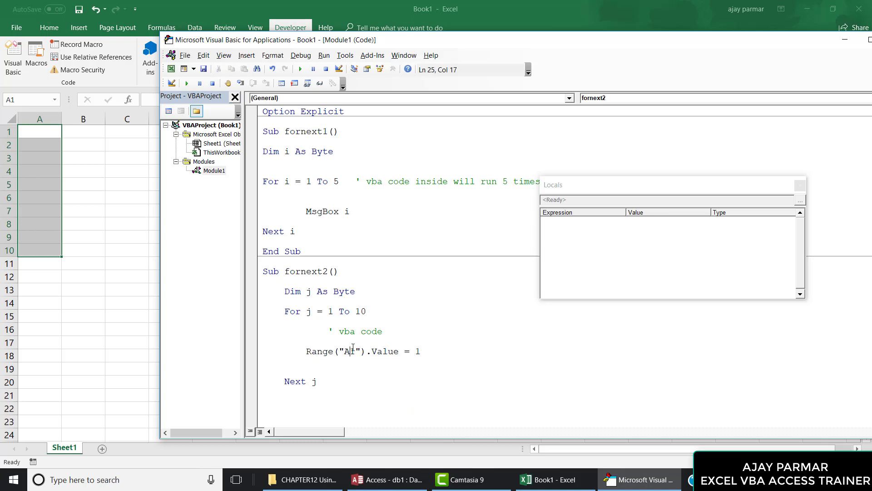
pyautogui.click(317, 368)
pyautogui.click(426, 296)
# Step: Step through fornext2 with F8 until the loop finishes and the run ends
pyautogui.press('F8')
pyautogui.press('F8')
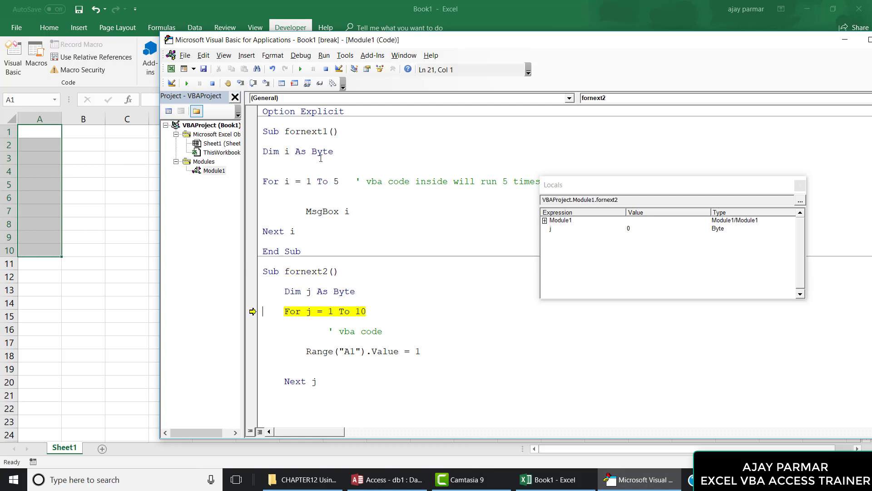
pyautogui.press('F8')
pyautogui.press('F8')
pyautogui.press('F8')
pyautogui.press('F8')
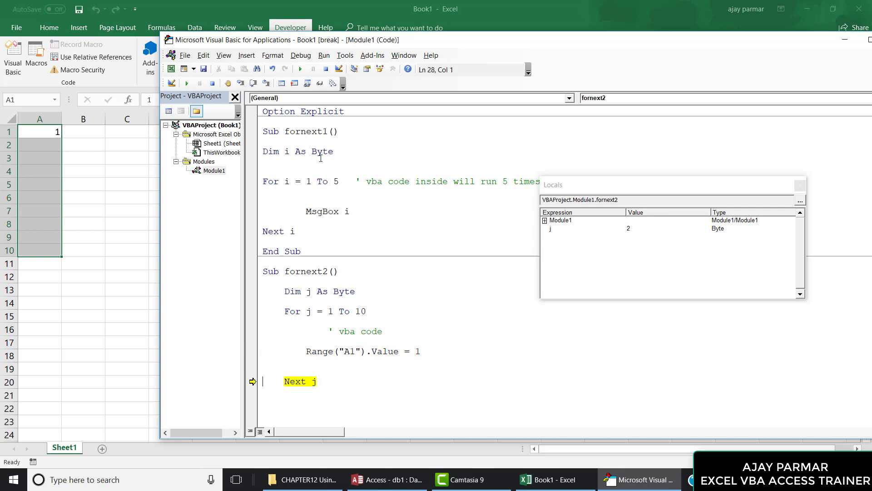
pyautogui.press('F8')
pyautogui.press('F8')
pyautogui.press('F8')
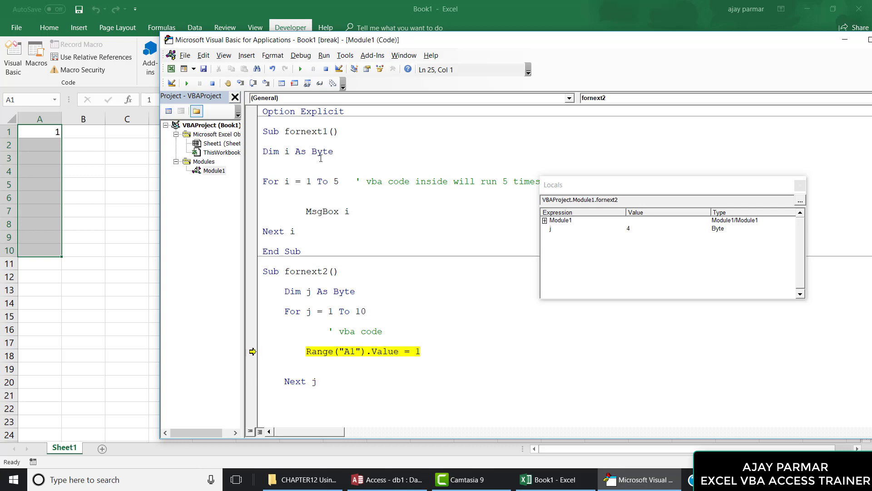
pyautogui.press('F8')
pyautogui.press('F8')
pyautogui.press('F8')
pyautogui.press('F8')
pyautogui.press('F8')
pyautogui.press('F8')
pyautogui.press('F8')
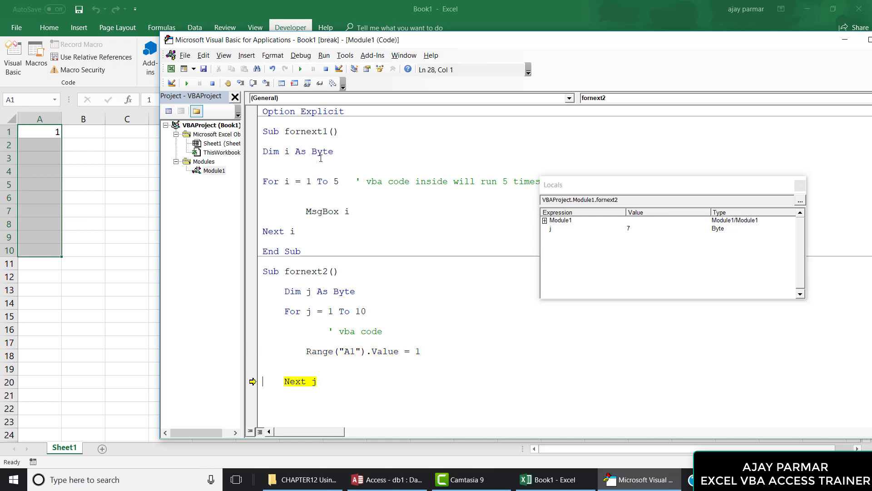
pyautogui.press('F8')
pyautogui.press('F8')
pyautogui.press('F8')
pyautogui.press('F8')
pyautogui.press('F8')
pyautogui.press('F8')
pyautogui.press('F8')
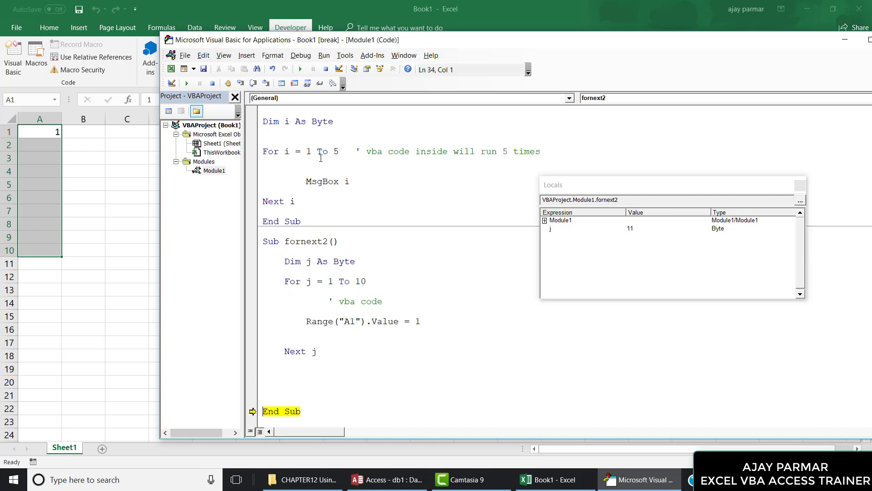
pyautogui.press('F8')
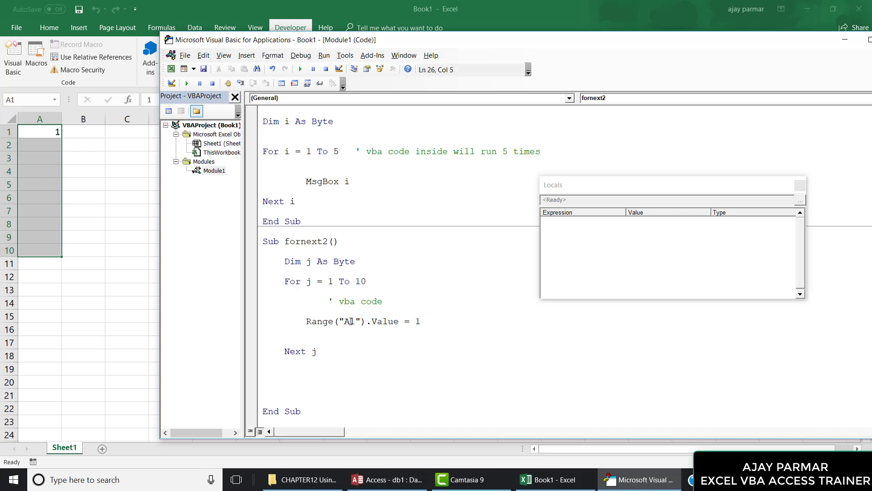
# Step: Delete the extra blank lines inside the fornext2 loop
pyautogui.doubleClick(351, 321)
pyautogui.click(346, 340)
pyautogui.press('BackSpace')
pyautogui.press('BackSpace')
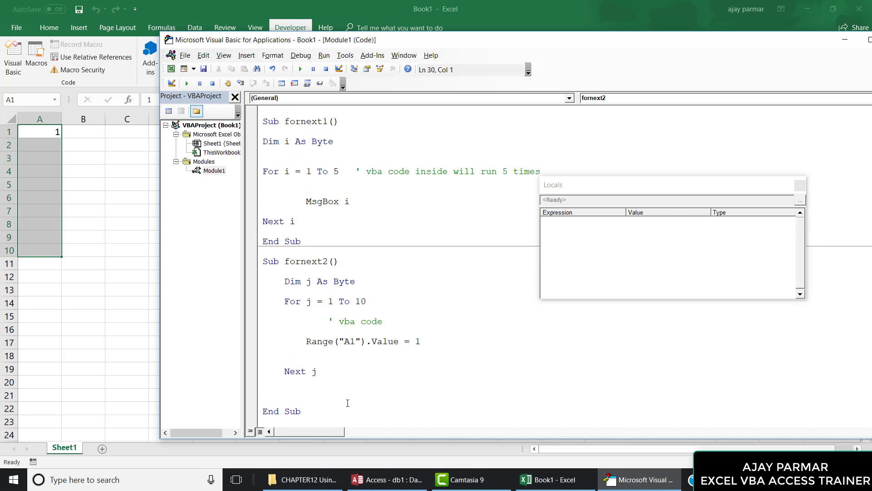
pyautogui.press('Down')
# Step: Below fornext2, create Sub TEST() containing Range("a1").Value = 1
pyautogui.press('Down')
pyautogui.press('Down')
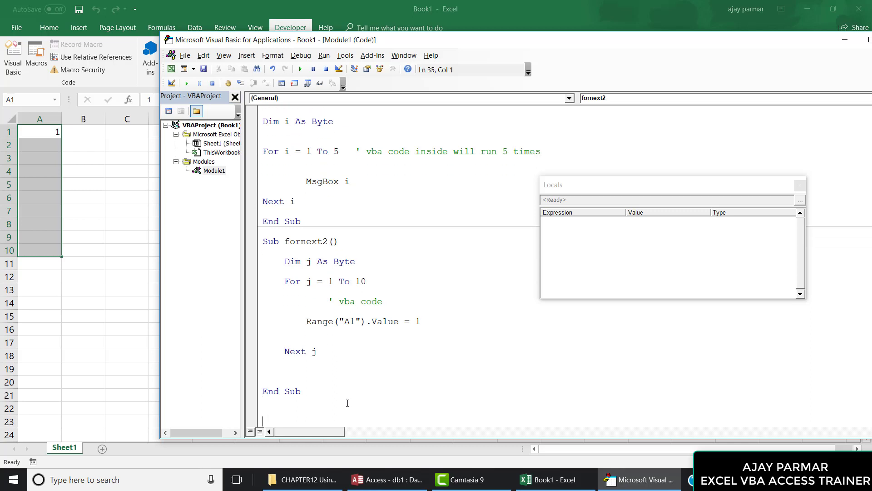
pyautogui.press('Down')
pyautogui.press('Down')
pyautogui.press('Down')
pyautogui.press('Down')
pyautogui.press('Down')
pyautogui.press('Down')
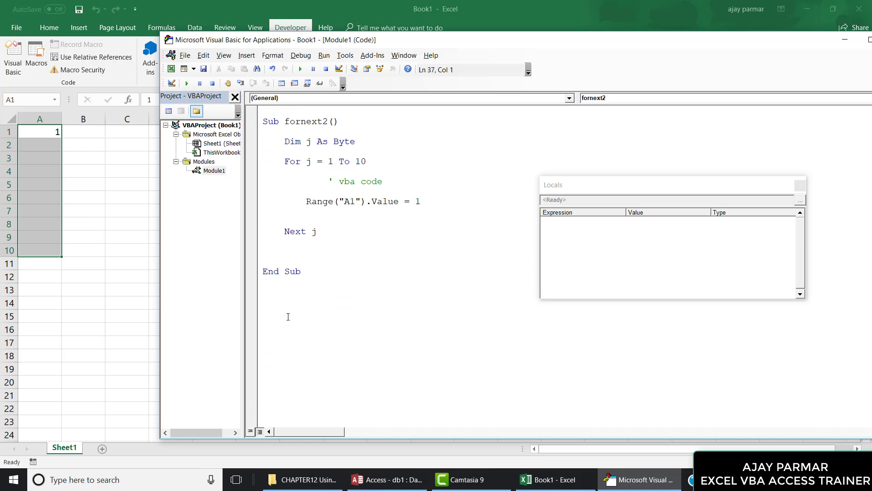
pyautogui.write('SUB')
pyautogui.write('TEST()')
pyautogui.press('Return')
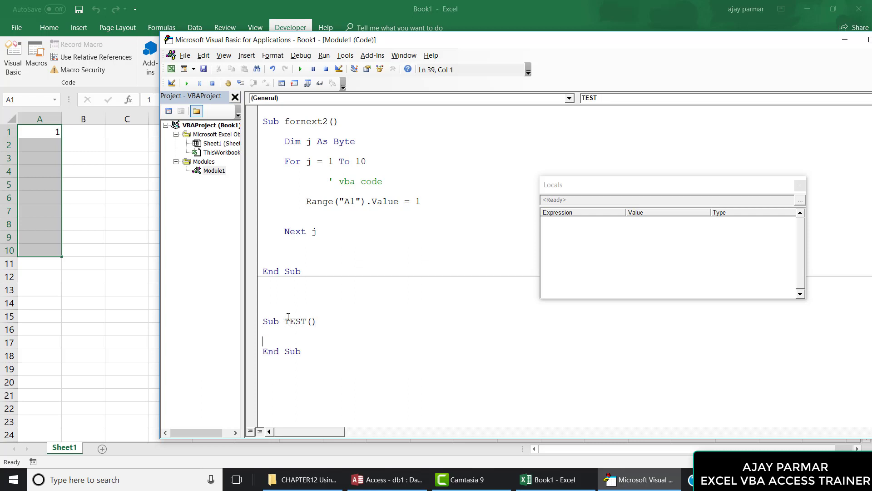
pyautogui.press('Return')
pyautogui.press('Return')
pyautogui.press('Up')
pyautogui.press('Up')
pyautogui.press('Return')
pyautogui.press('Return')
pyautogui.press('Up')
pyautogui.press('Up')
pyautogui.write('RANGE(')
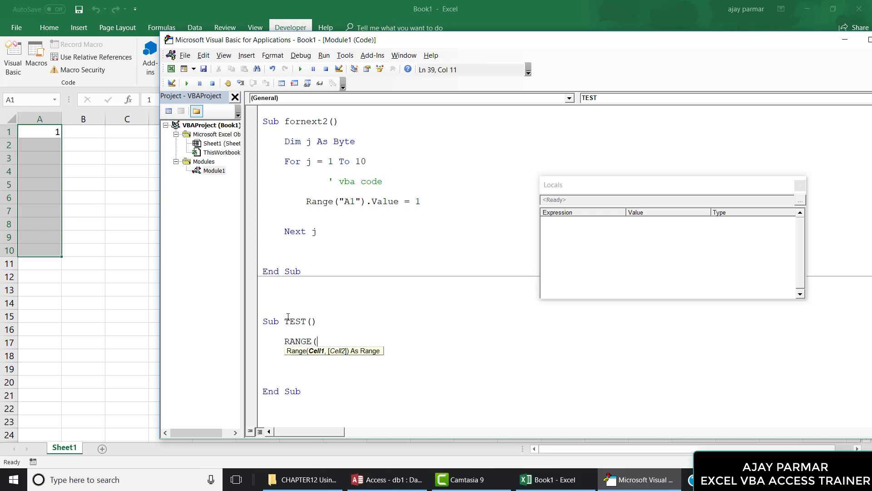
pyautogui.write('"a1')
pyautogui.write(').va')
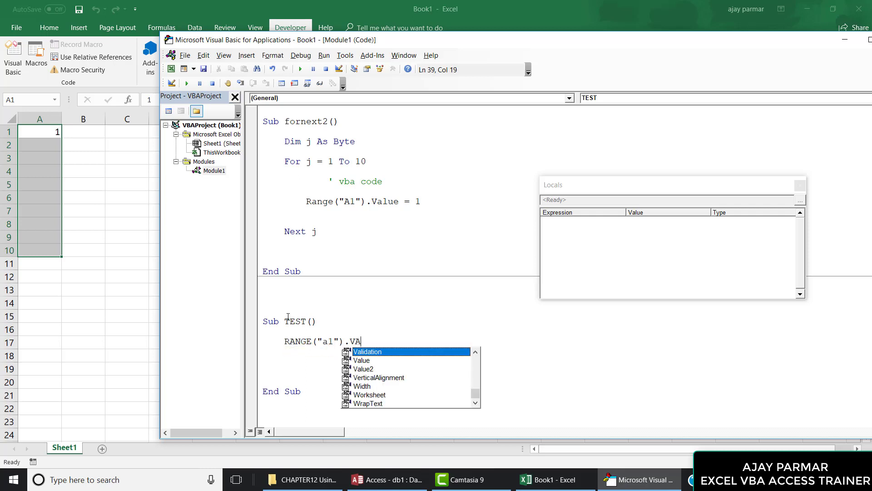
pyautogui.write('lue = 1')
pyautogui.press('Return')
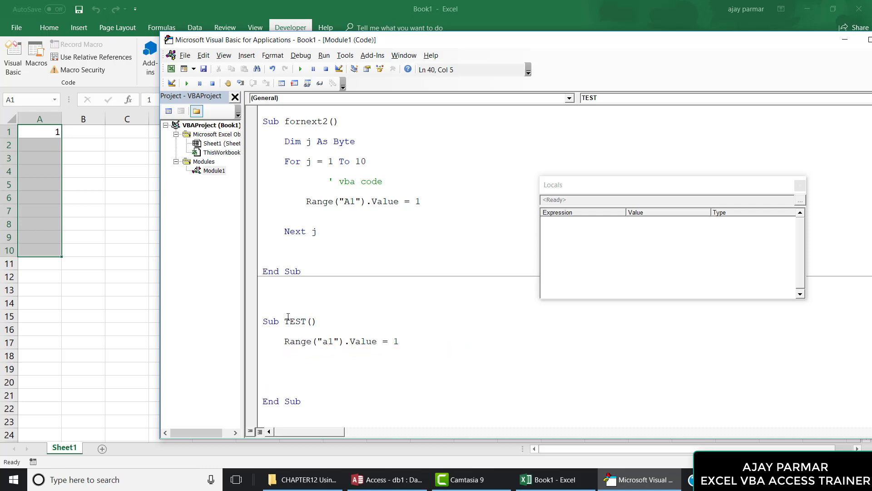
# Step: Copy the Range("a1") line and paste duplicates of it below
pyautogui.hotkey('shift', 'Up')
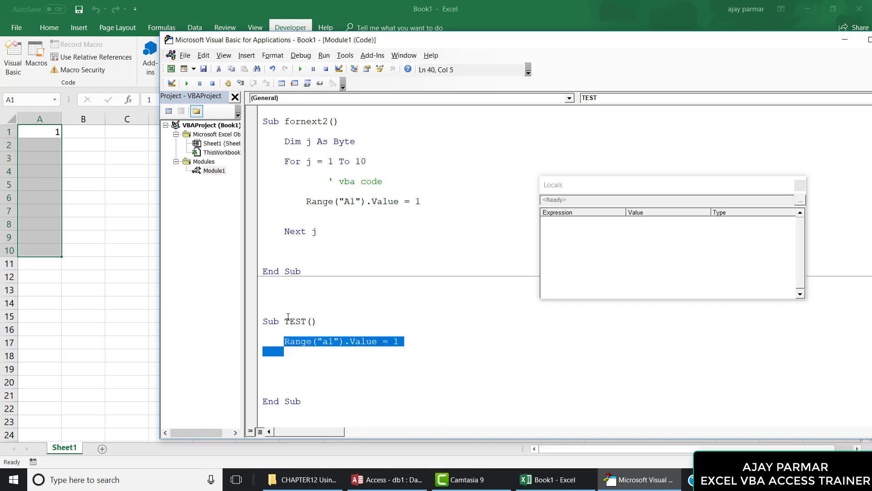
pyautogui.hotkey('ctrl', 'c')
pyautogui.press('Down')
pyautogui.hotkey('ctrl', 'v')
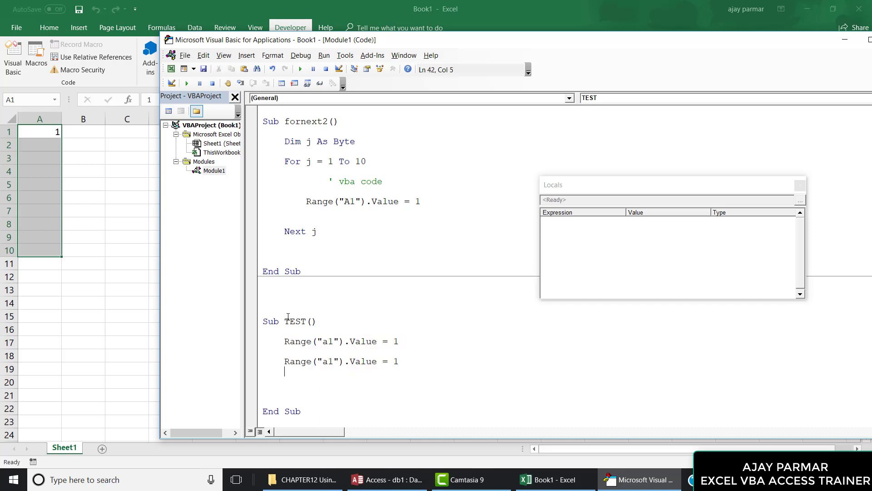
pyautogui.hotkey('ctrl', 'v')
pyautogui.hotkey('ctrl', 'v')
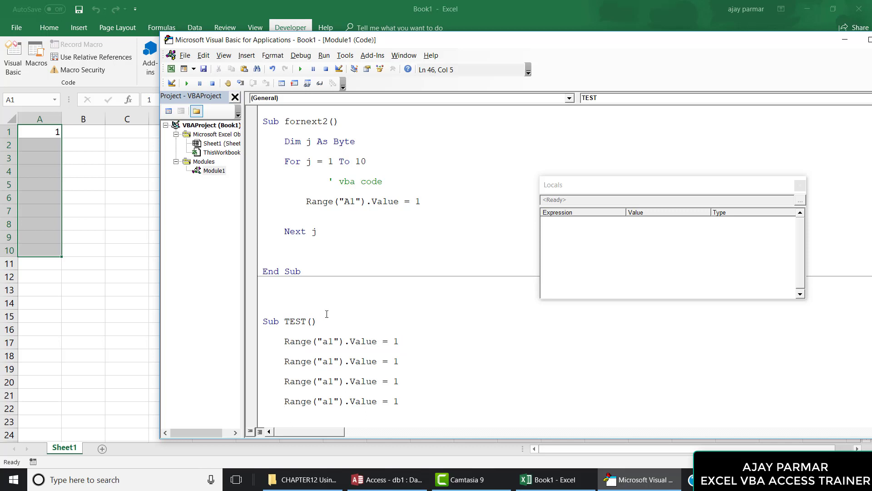
# Step: Change the second and third Range lines to cells a2 and a3
pyautogui.click(335, 365)
pyautogui.press('BackSpace')
pyautogui.write('2')
pyautogui.press('Down')
pyautogui.press('BackSpace')
pyautogui.write('3')
pyautogui.press('Down')
# Step: Change the fourth Range line to a4 and remove the trailing empty line
pyautogui.click(335, 401)
pyautogui.press('BackSpace')
pyautogui.write('4')
pyautogui.press('Down')
pyautogui.scroll(-1, 335, 405)
pyautogui.scroll(-1, 347, 295)
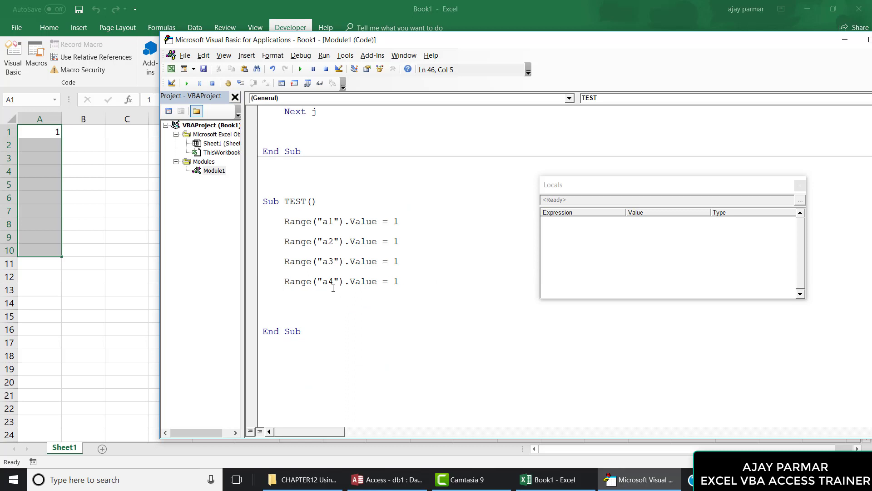
pyautogui.press('BackSpace')
# Step: Move the insertion point back up into the fornext2 procedure
pyautogui.click(306, 132)
pyautogui.press('Up')
pyautogui.press('Up')
pyautogui.press('Up')
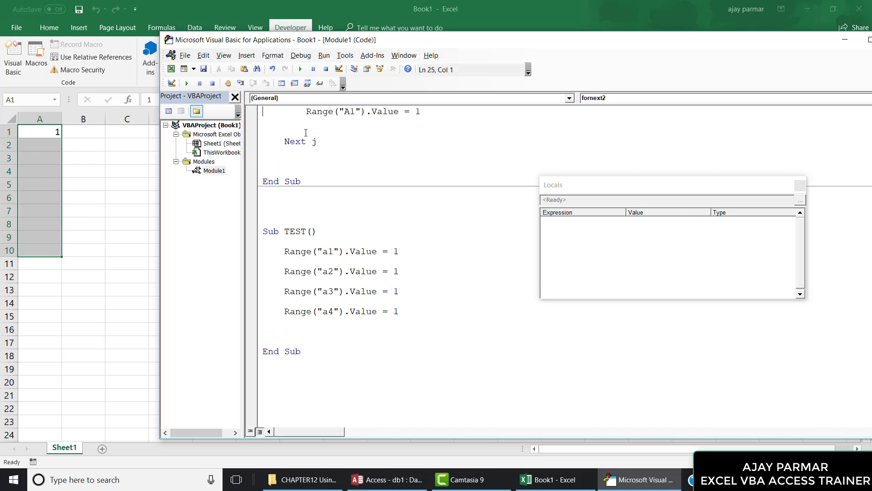
pyautogui.press('Up')
pyautogui.press('Up')
pyautogui.press('Up')
pyautogui.press('Up')
pyautogui.press('Up')
pyautogui.press('Up')
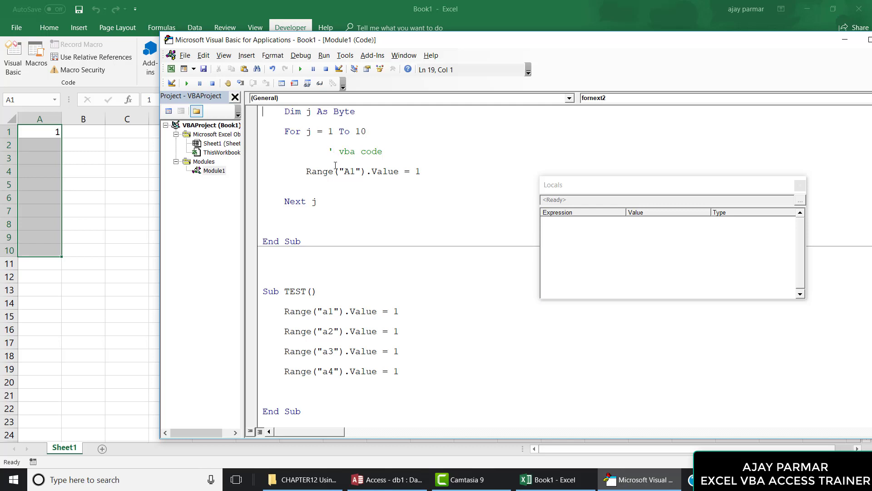
pyautogui.press('Up')
pyautogui.press('Up')
pyautogui.press('Up')
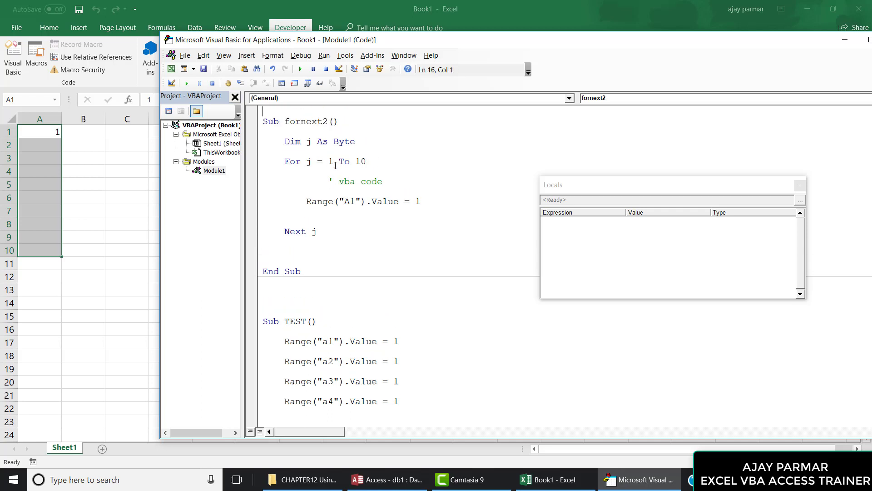
pyautogui.press('Up')
pyautogui.press('Up')
pyautogui.press('Down')
pyautogui.press('Down')
pyautogui.press('Down')
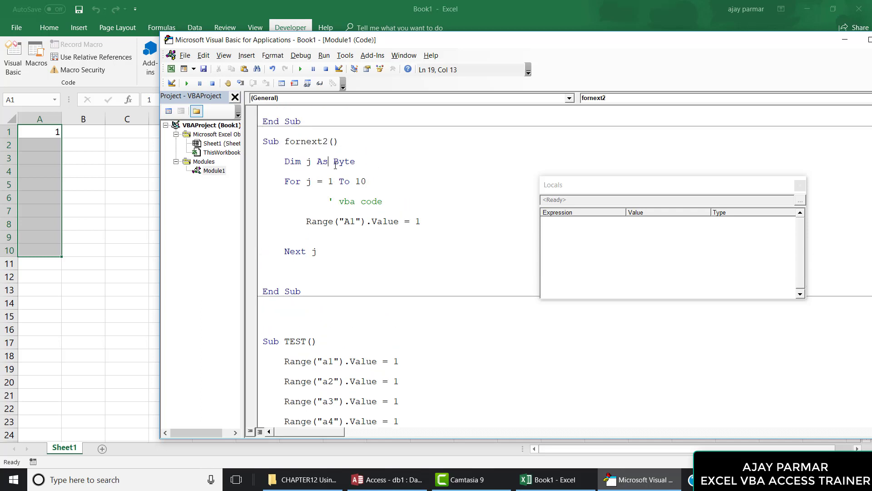
# Step: Highlight the Range("A1").Value part of the loop line in the code
pyautogui.doubleClick(349, 222)
pyautogui.click(304, 221)
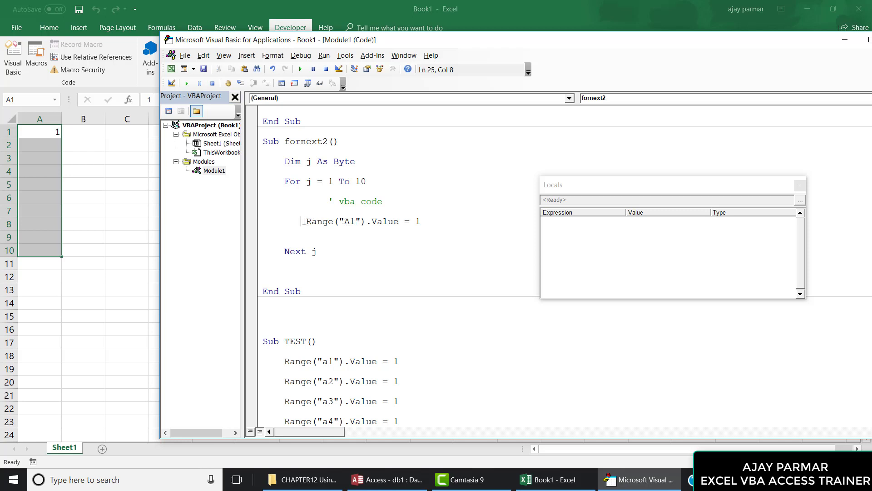
pyautogui.keyDown('shift'); pyautogui.click(400, 223); pyautogui.keyUp('shift')
pyautogui.click(345, 230)
# Step: On the worksheet, enter 4 in cell G12 and AJAY in cell I12
pyautogui.click(137, 278)
pyautogui.click(319, 273)
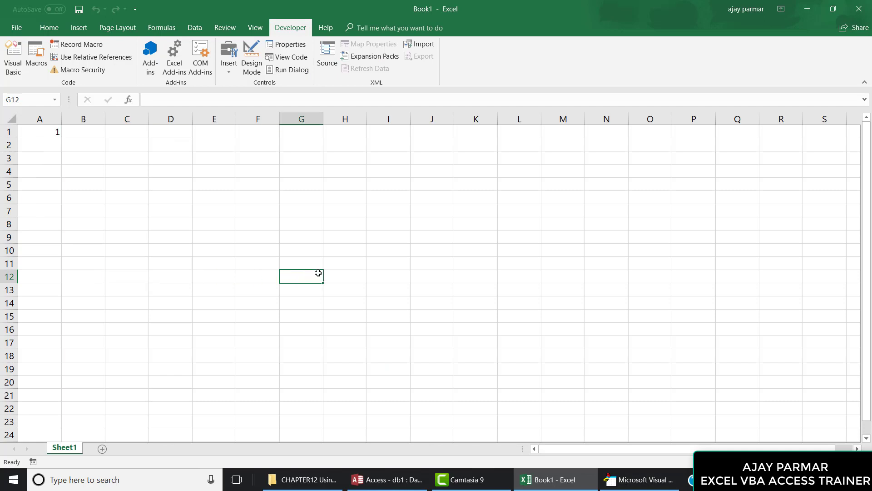
pyautogui.write('4')
pyautogui.press('Return')
pyautogui.press('Up')
pyautogui.press('Right')
pyautogui.press('Right')
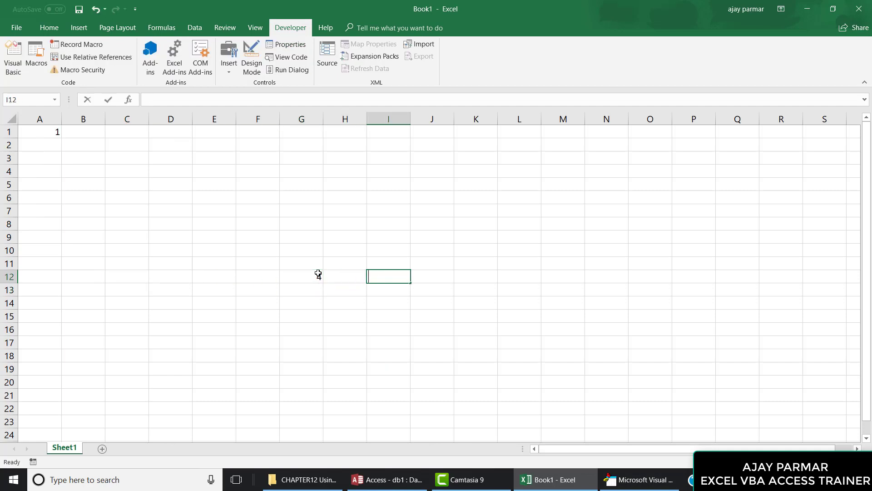
pyautogui.write('AJAY')
pyautogui.press('Return')
pyautogui.press('Right')
pyautogui.press('Right')
pyautogui.press('Right')
# Step: In L13, enter the formula =I12&G12 joining AJAY and 4
pyautogui.write('=')
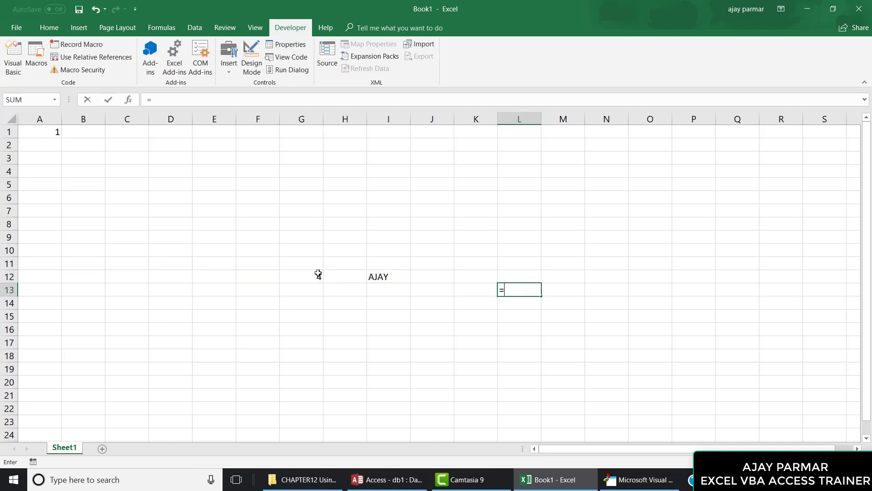
pyautogui.press('Left')
pyautogui.press('Left')
pyautogui.press('Left')
pyautogui.press('Up')
pyautogui.write('&')
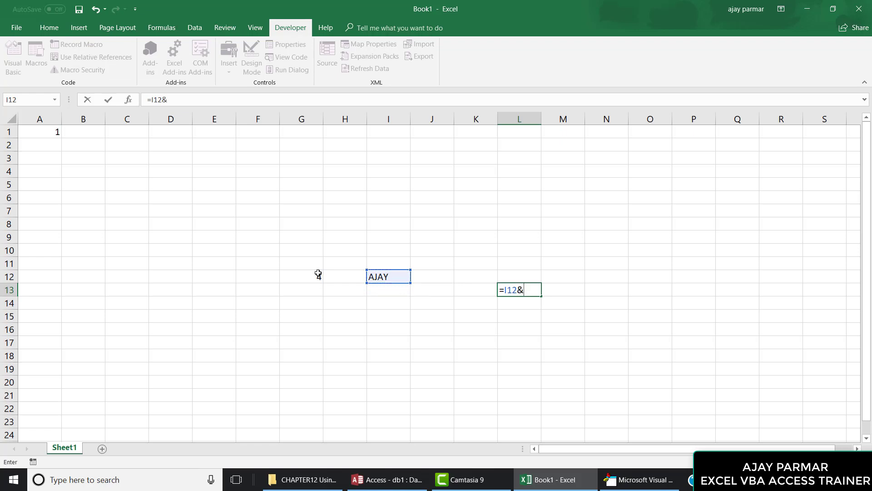
pyautogui.press('Left')
pyautogui.press('Left')
pyautogui.press('Left')
pyautogui.press('Left')
pyautogui.press('Up')
# Step: Change G12 to 5 so L13 shows AJAY5
pyautogui.press('Left')
pyautogui.press('Return')
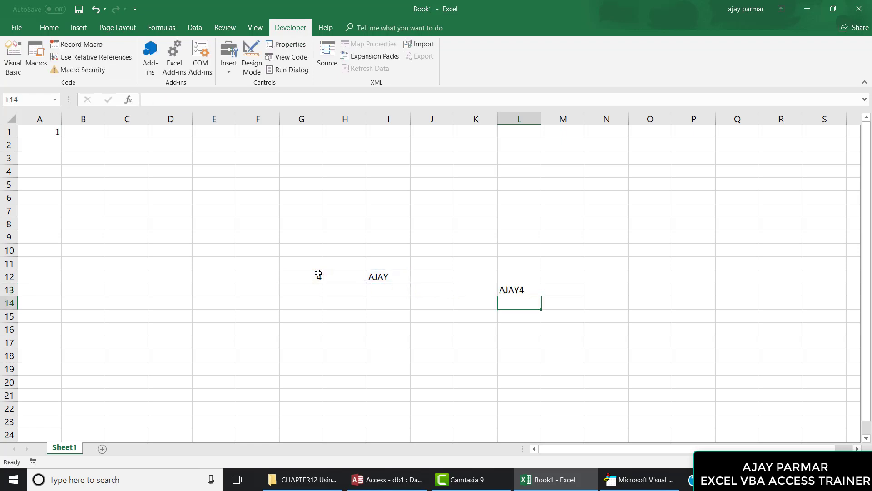
pyautogui.press('Up')
pyautogui.press('Left')
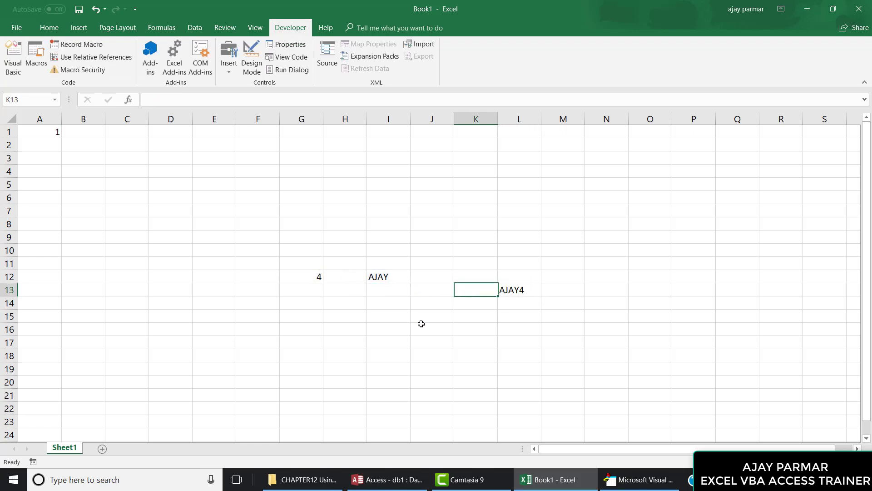
pyautogui.press('Left')
pyautogui.press('Left')
pyautogui.press('Left')
pyautogui.press('Up')
pyautogui.press('Left')
pyautogui.write('5')
pyautogui.hotkey('ctrl', 'Return')
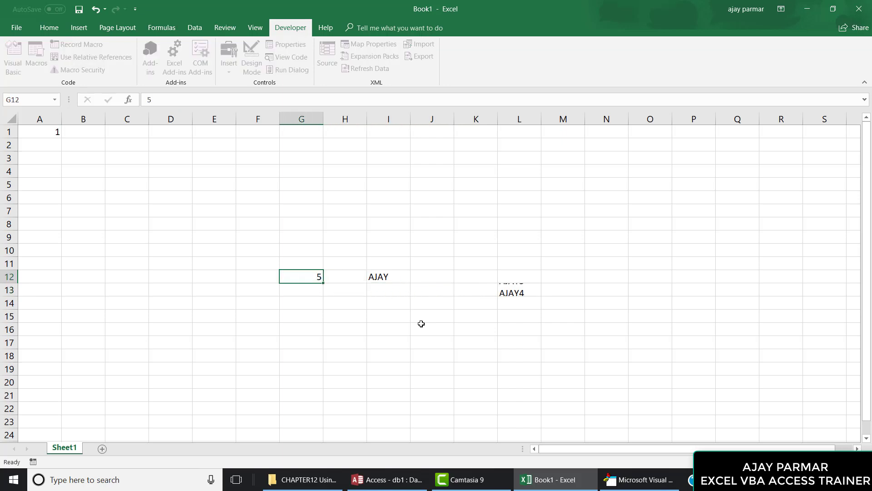
pyautogui.press('Return')
pyautogui.press('Right')
pyautogui.press('Right')
pyautogui.press('Right')
pyautogui.press('Right')
pyautogui.press('Right')
# Step: Change G12 to 6 so L13 shows AJAY6
pyautogui.press('Left')
pyautogui.press('Left')
pyautogui.press('Left')
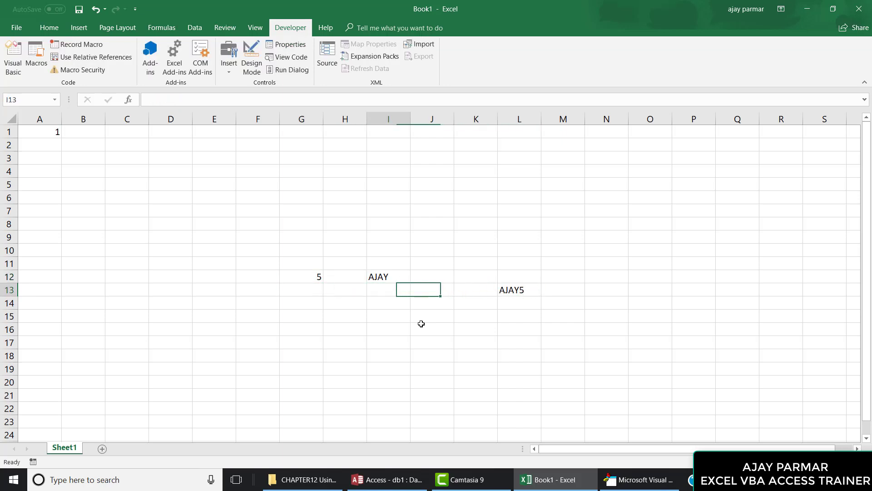
pyautogui.press('Up')
pyautogui.press('Left')
pyautogui.press('Left')
pyautogui.write('6')
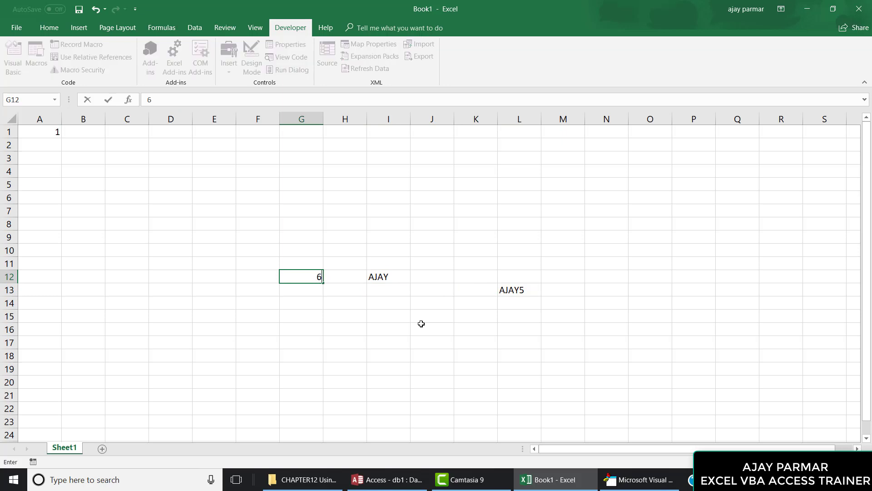
pyautogui.press('Return')
pyautogui.press('Right')
pyautogui.press('Right')
pyautogui.press('Up')
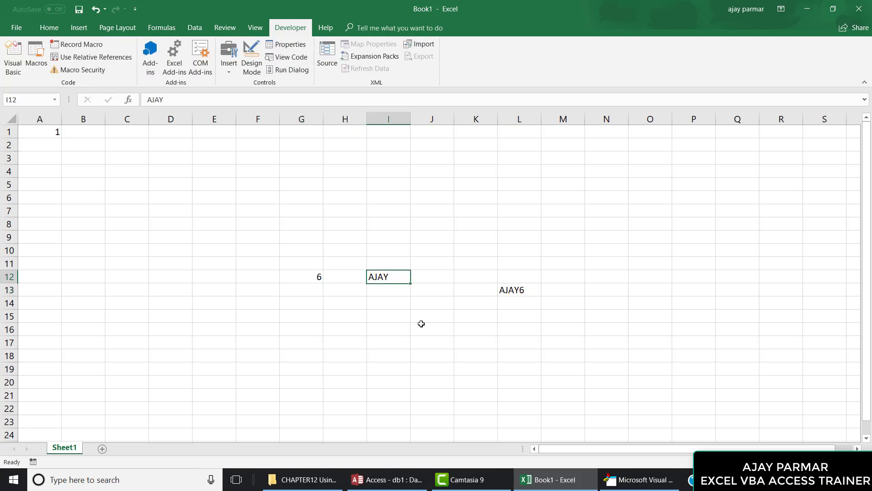
pyautogui.press('Left')
pyautogui.press('Left')
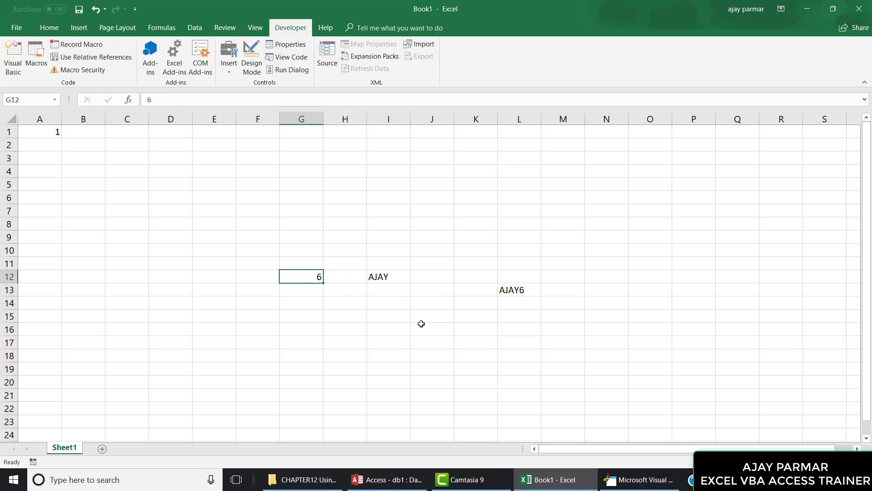
# Step: Check L13's =I12&G12 formula and G12's value, then return to the VBA editor
pyautogui.click(522, 287)
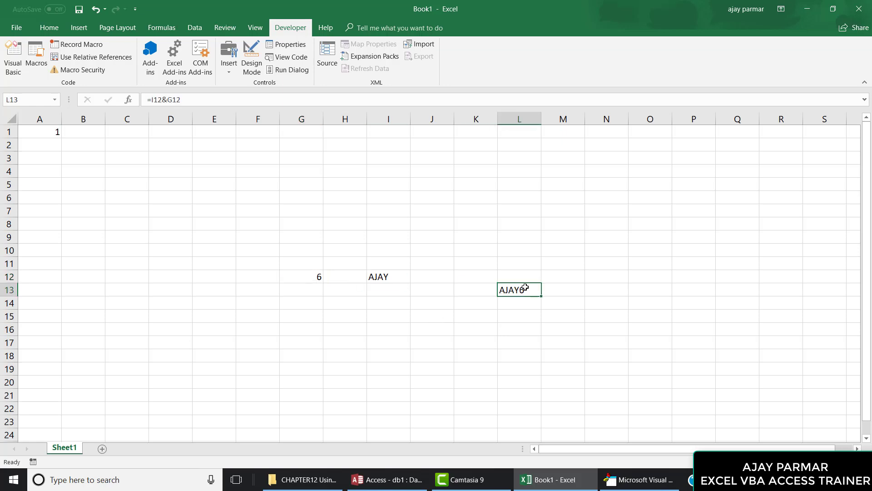
pyautogui.click(319, 273)
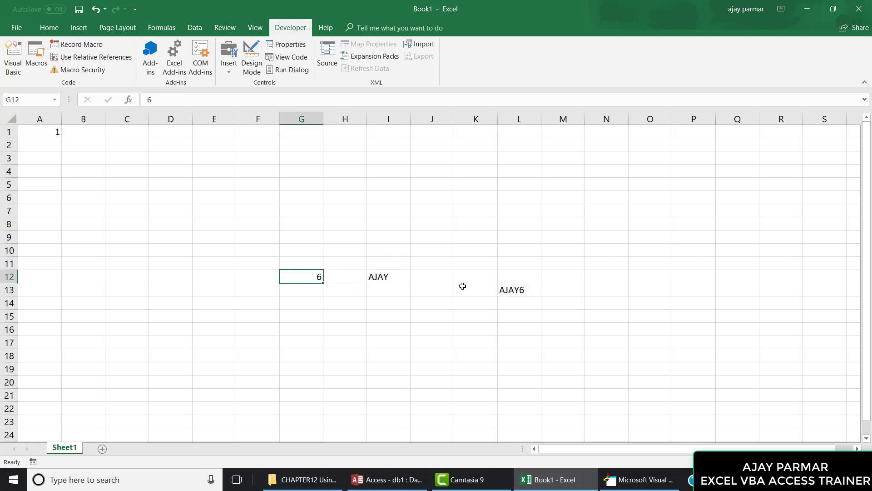
pyautogui.click(527, 287)
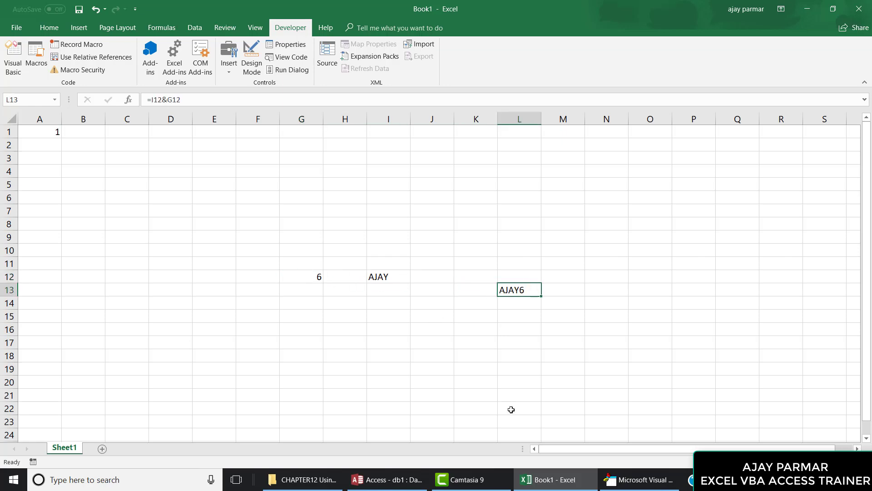
pyautogui.click(614, 478)
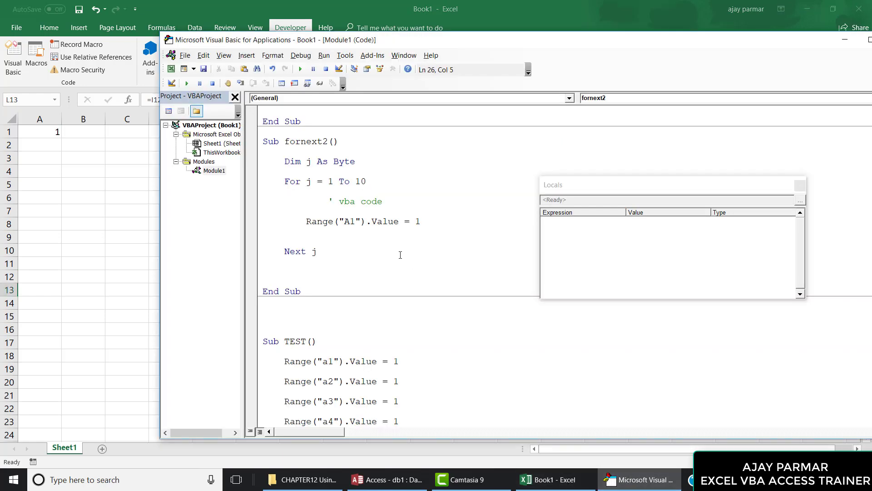
# Step: Change the loop line to Range("A" & j).Value = 1 and begin stepping through fornext2
pyautogui.click(355, 220)
pyautogui.press('BackSpace')
pyautogui.write('&')
pyautogui.write('J')
pyautogui.press('Down')
pyautogui.doubleClick(374, 222)
pyautogui.click(332, 254)
pyautogui.click(244, 84)
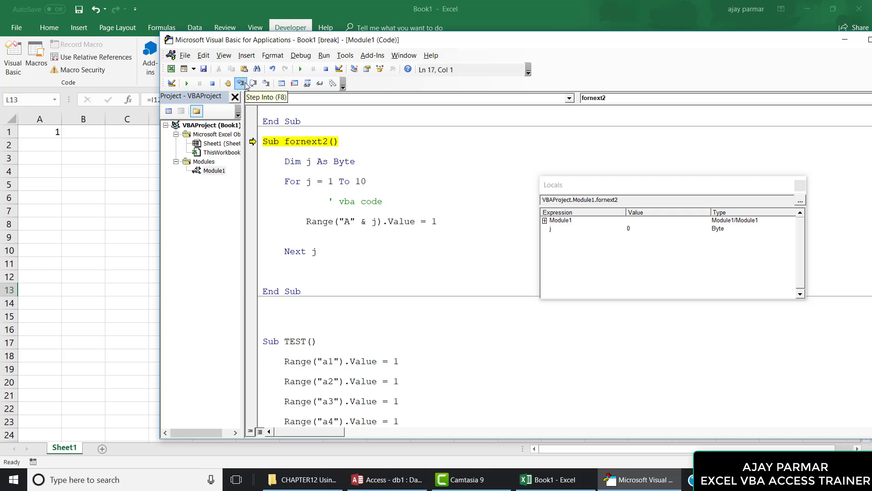
# Step: Step fornext2 through all ten loop passes with F8, filling A1 to A10 with 1, past End Sub
pyautogui.click(244, 84)
pyautogui.click(245, 84)
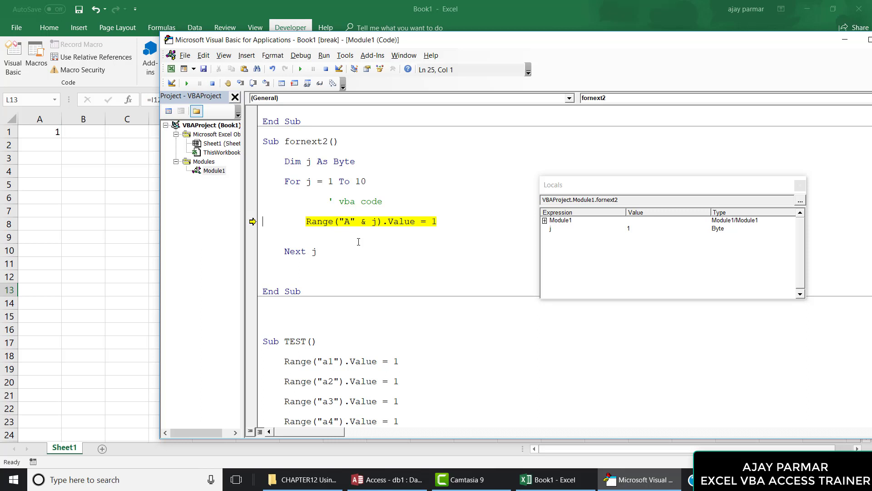
pyautogui.click(240, 83)
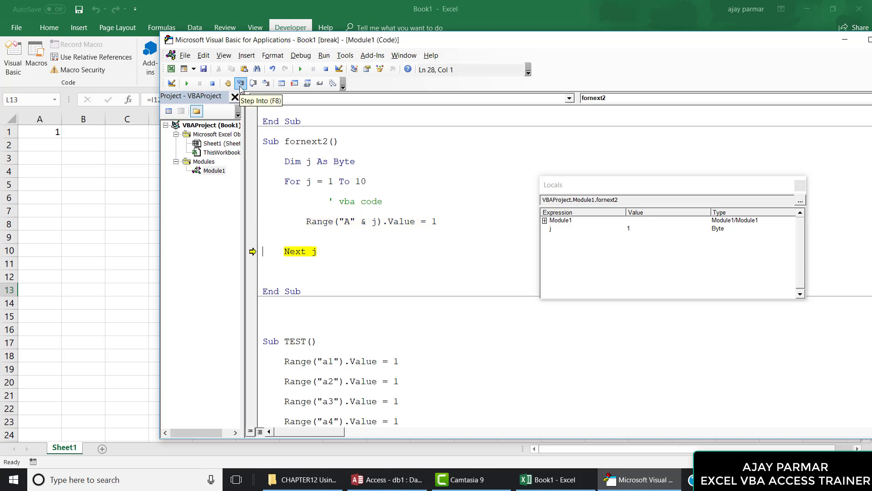
pyautogui.click(240, 84)
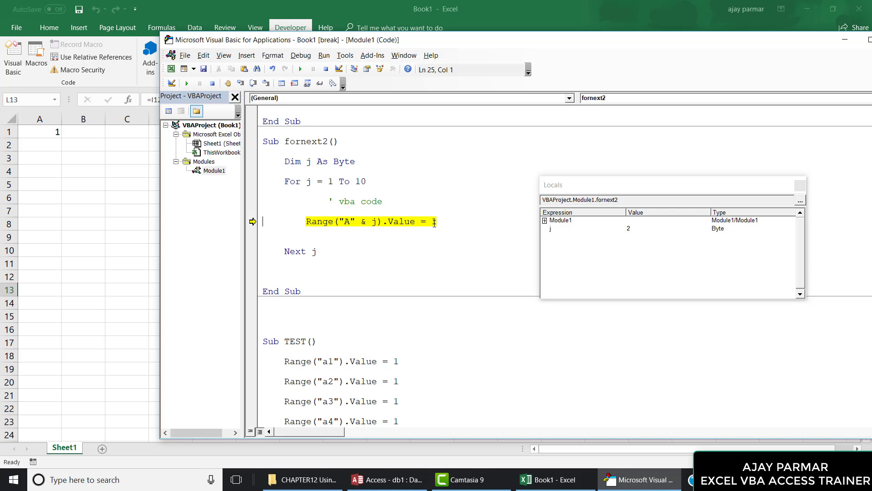
pyautogui.click(241, 83)
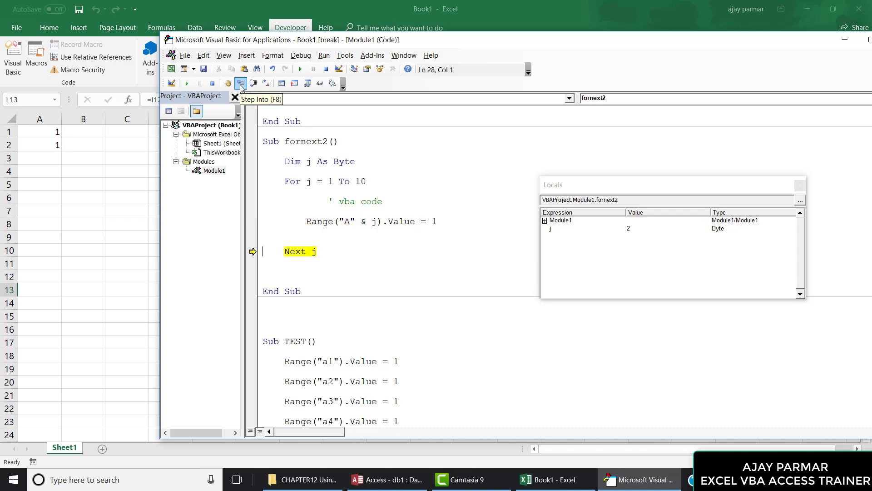
pyautogui.click(241, 84)
pyautogui.click(241, 84)
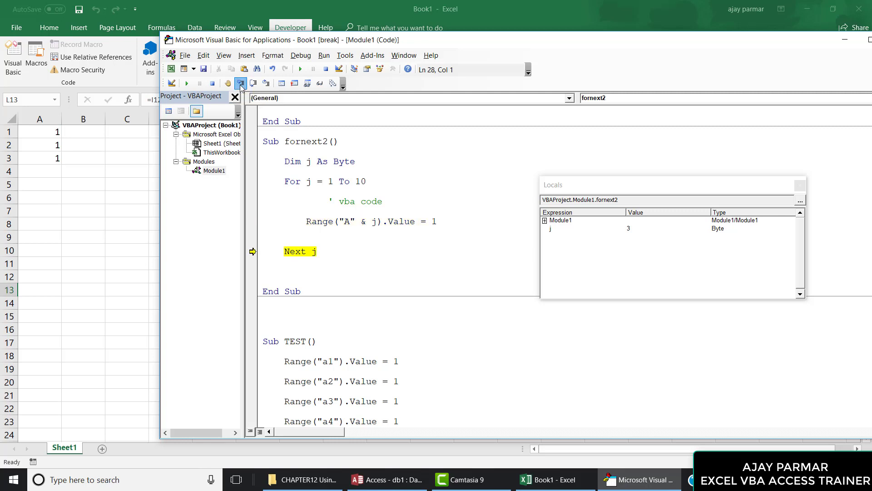
pyautogui.click(241, 84)
pyautogui.click(241, 83)
pyautogui.click(241, 84)
pyautogui.click(241, 84)
pyautogui.click(241, 84)
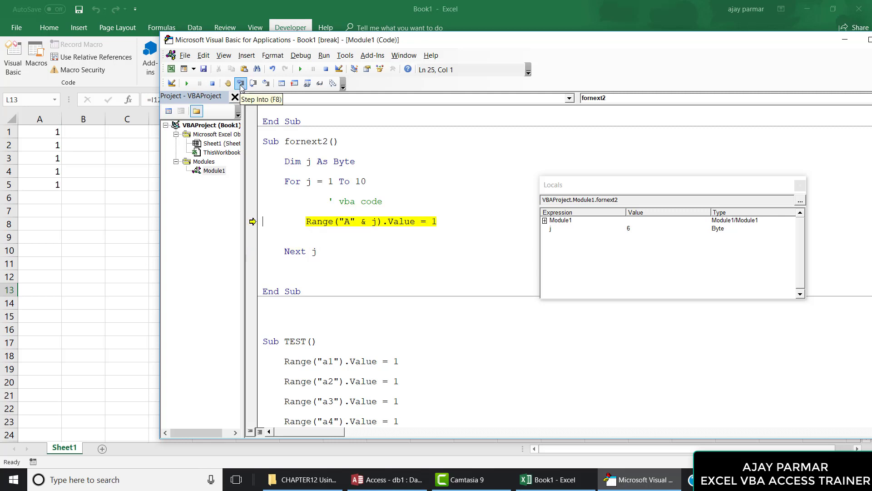
pyautogui.click(241, 84)
pyautogui.click(241, 83)
pyautogui.click(241, 83)
pyautogui.click(241, 83)
pyautogui.click(240, 84)
pyautogui.click(241, 83)
pyautogui.click(241, 84)
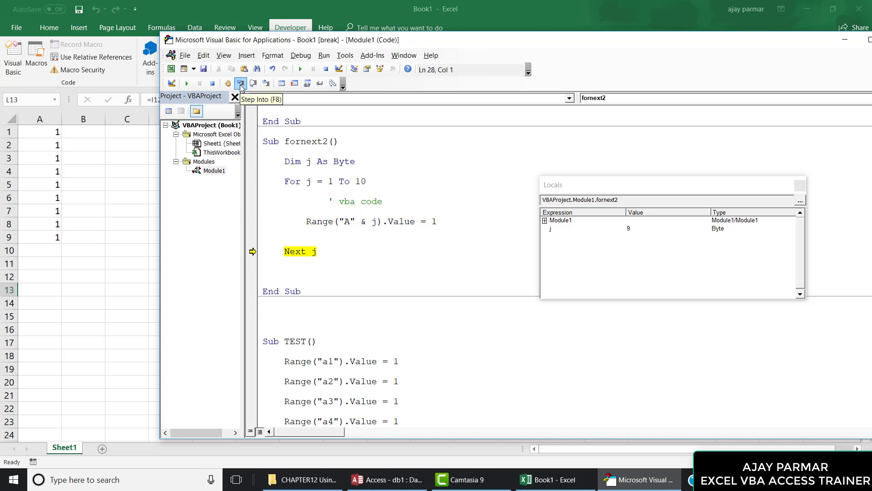
pyautogui.click(241, 83)
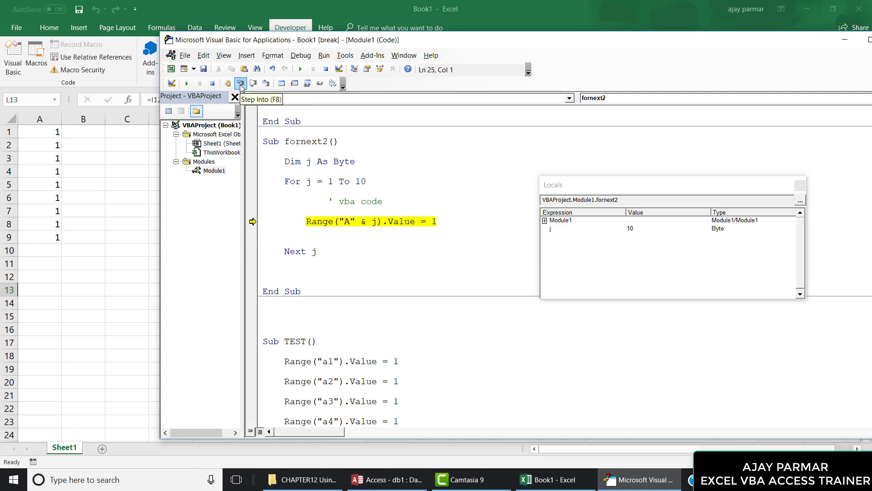
pyautogui.click(241, 84)
pyautogui.click(241, 84)
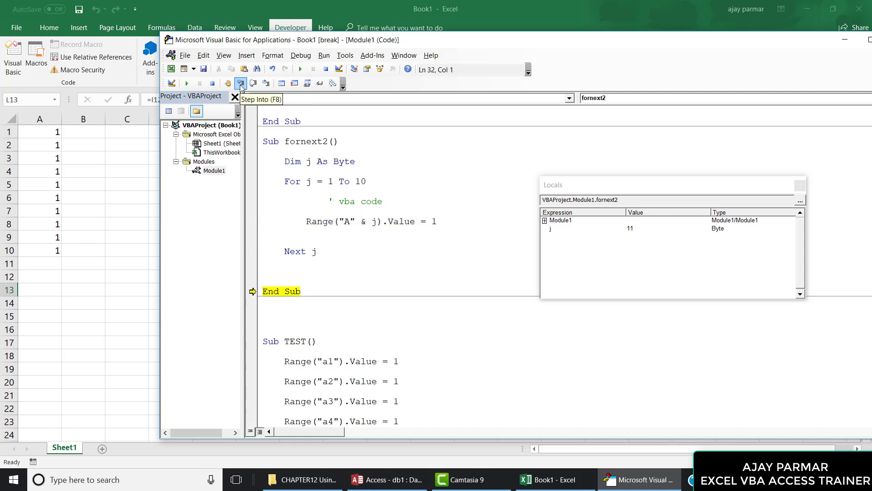
pyautogui.click(241, 85)
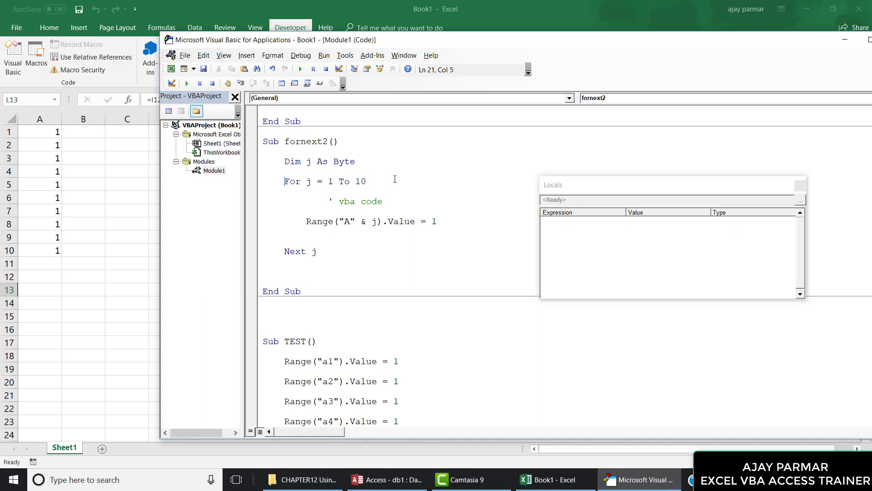
# Step: Highlight the For j = 1 To 10 line, the Range line and its j, then switch to Excel
pyautogui.hotkey('shift', 'End')
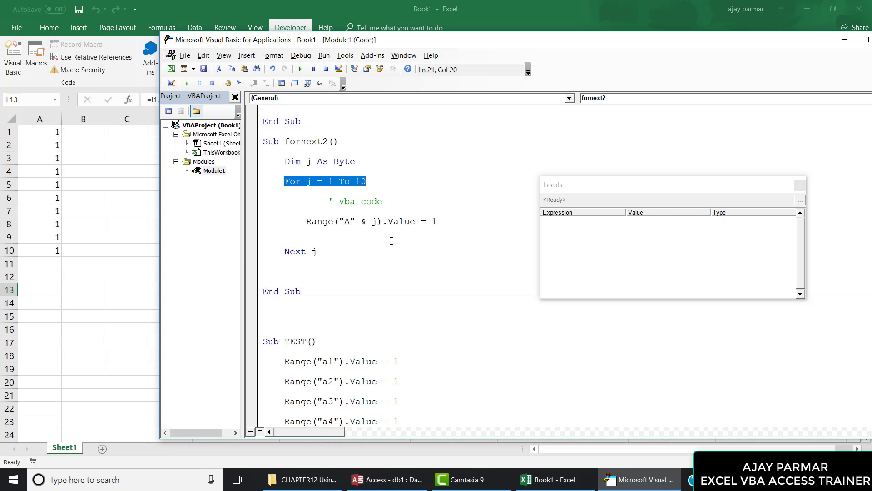
pyautogui.click(307, 222)
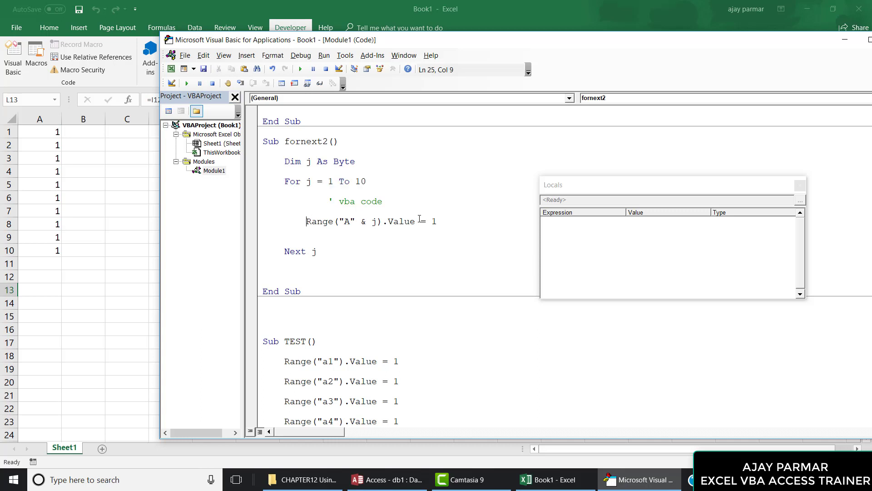
pyautogui.hotkey('shift', 'End')
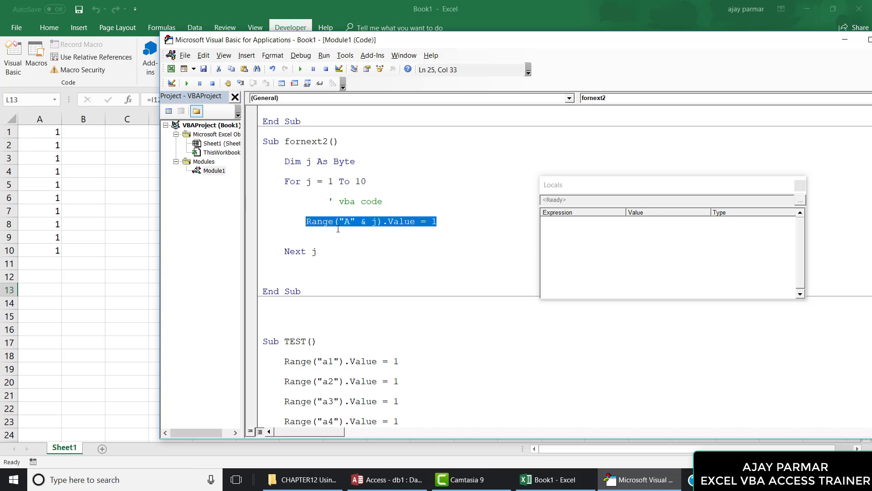
pyautogui.doubleClick(373, 222)
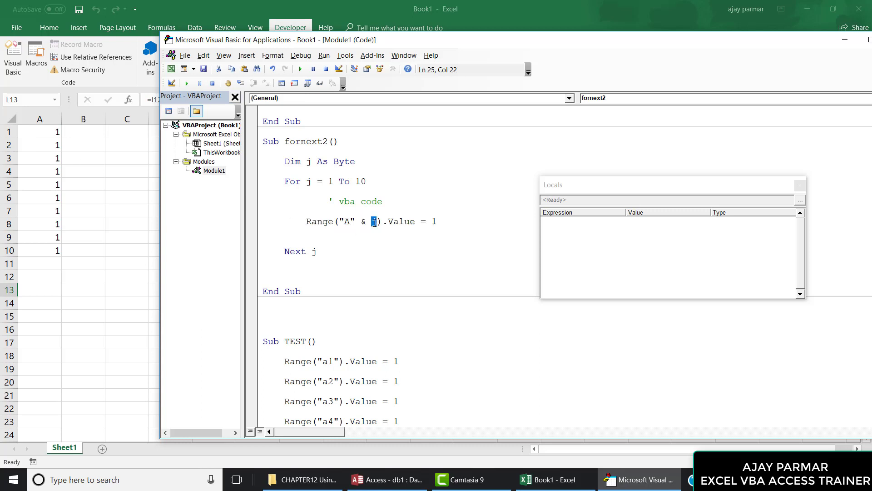
pyautogui.click(377, 245)
pyautogui.click(43, 138)
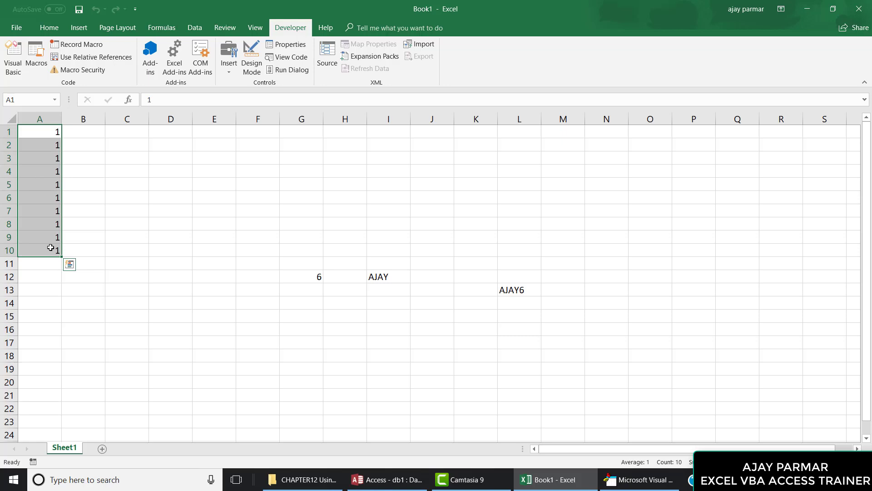
# Step: Clear the values from cells A1 to A10 on the worksheet
pyautogui.press('Delete')
pyautogui.hotkey('ctrl', 'Home')
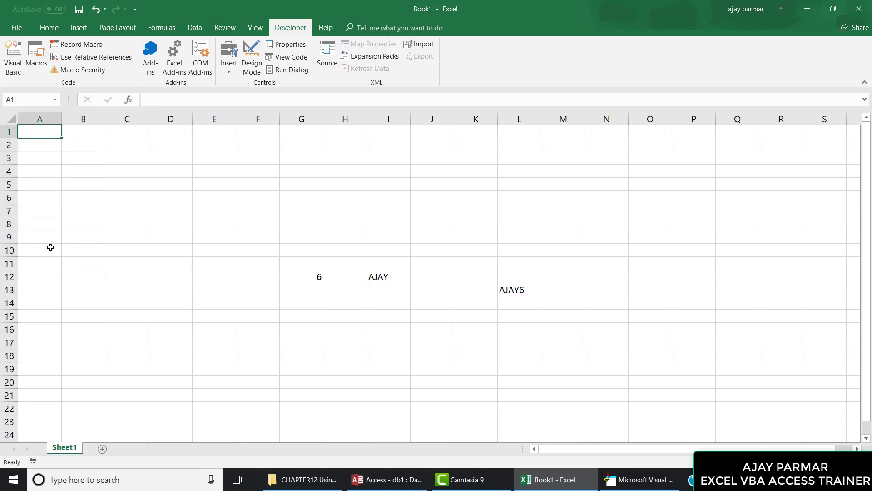
pyautogui.press('Down')
pyautogui.press('Down')
pyautogui.press('Down')
pyautogui.press('Down')
pyautogui.press('Down')
pyautogui.press('Down')
pyautogui.press('Down')
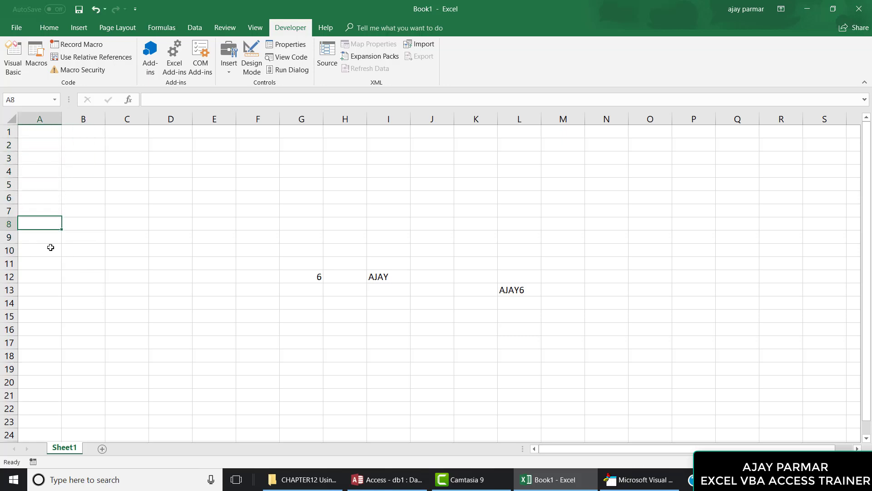
pyautogui.press('Down')
pyautogui.press('Down')
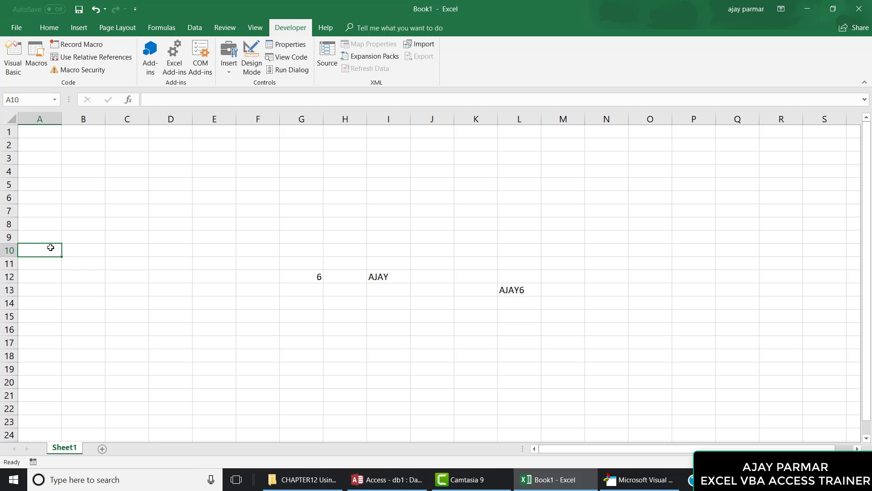
# Step: Back in the VBA editor, remove the extra blank lines in fornext2 and around TEST
pyautogui.click(639, 486)
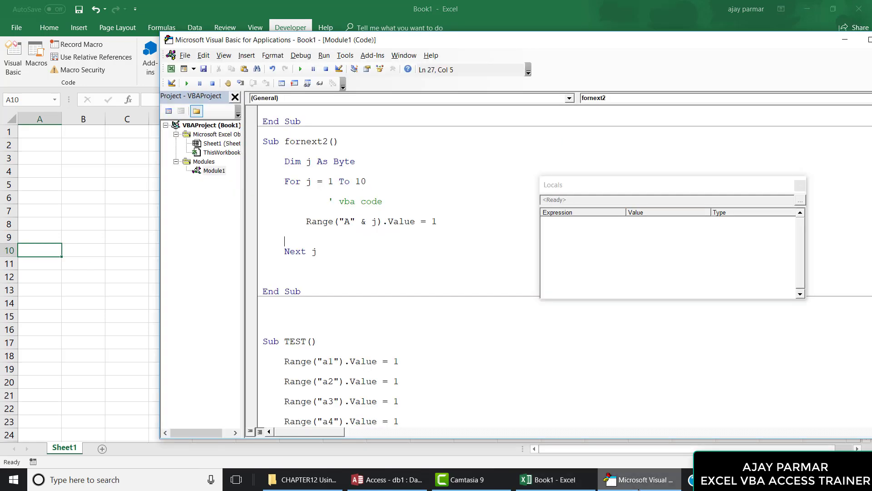
pyautogui.click(305, 283)
pyautogui.press('BackSpace')
pyautogui.press('BackSpace')
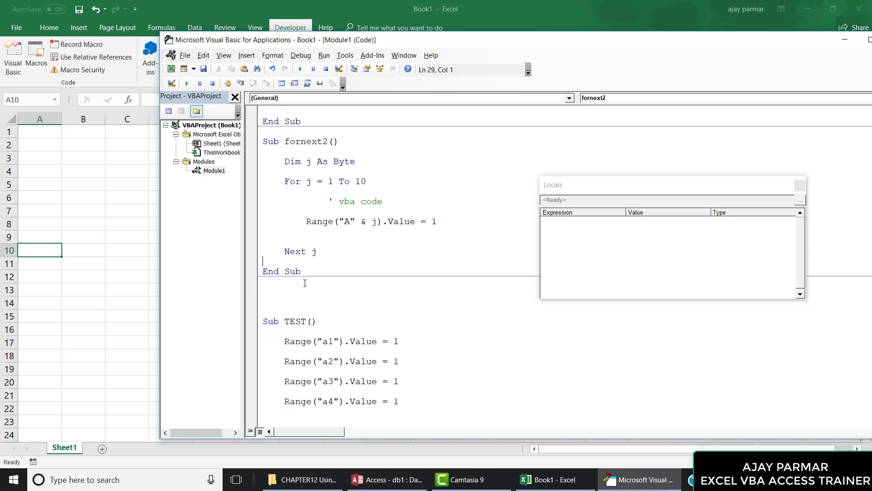
pyautogui.click(266, 322)
pyautogui.press('BackSpace')
pyautogui.press('BackSpace')
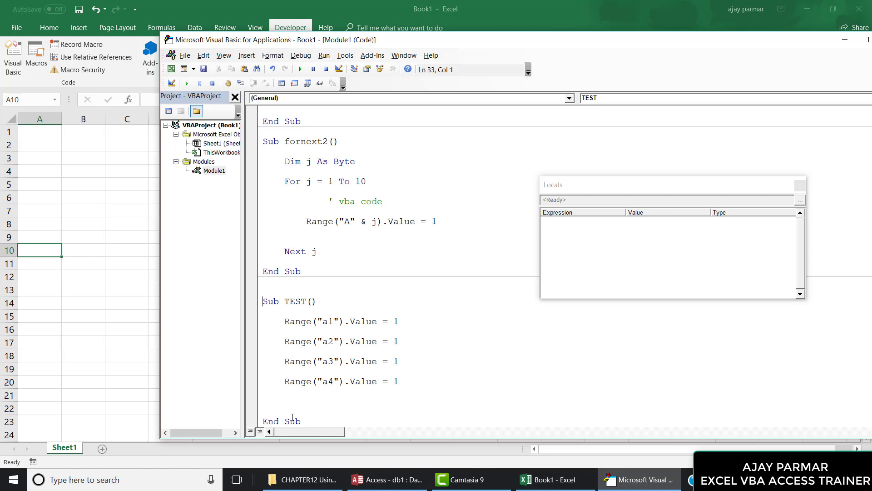
pyautogui.click(291, 414)
pyautogui.press('BackSpace')
# Step: Copy the whole fornext2 procedure and paste it at the end of Module1
pyautogui.click(267, 141)
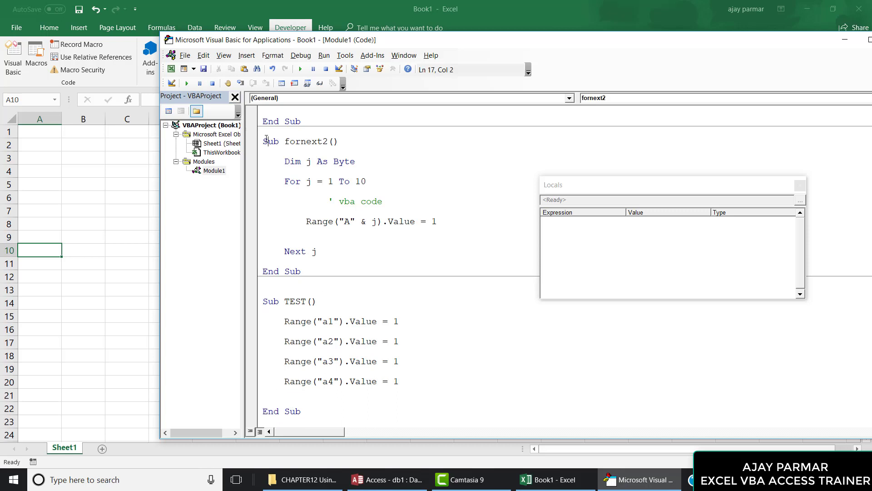
pyautogui.click(264, 143)
pyautogui.keyDown('shift'); pyautogui.click(325, 268); pyautogui.keyUp('shift')
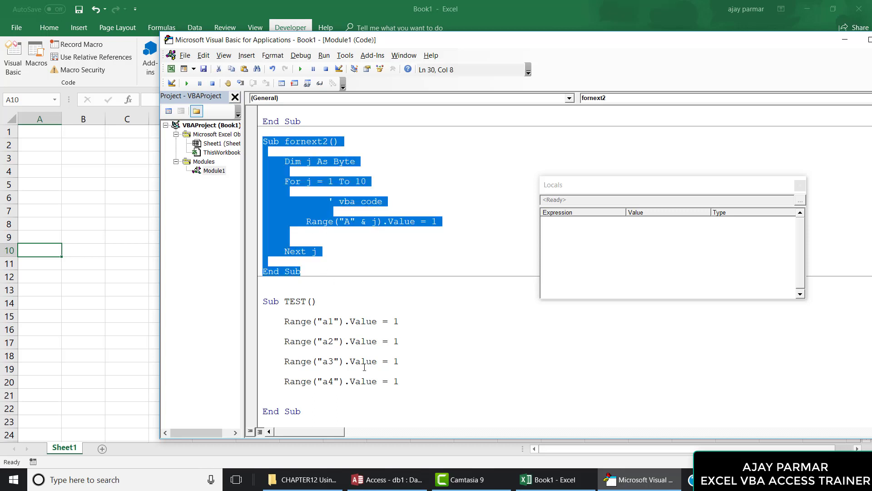
pyautogui.press('Down')
pyautogui.press('Down')
pyautogui.press('Down')
pyautogui.press('Down')
pyautogui.press('Down')
pyautogui.press('Down')
pyautogui.press('Down')
pyautogui.press('Down')
pyautogui.press('Down')
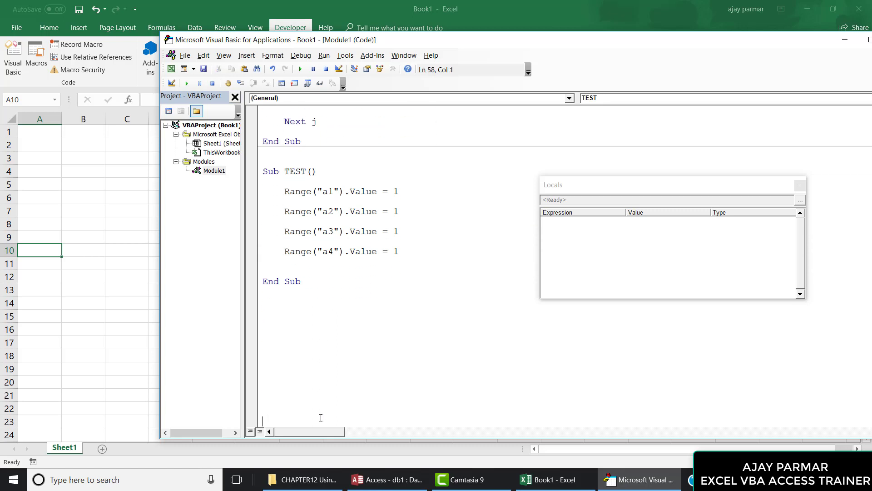
pyautogui.press('Down')
pyautogui.press('Down')
pyautogui.press('Down')
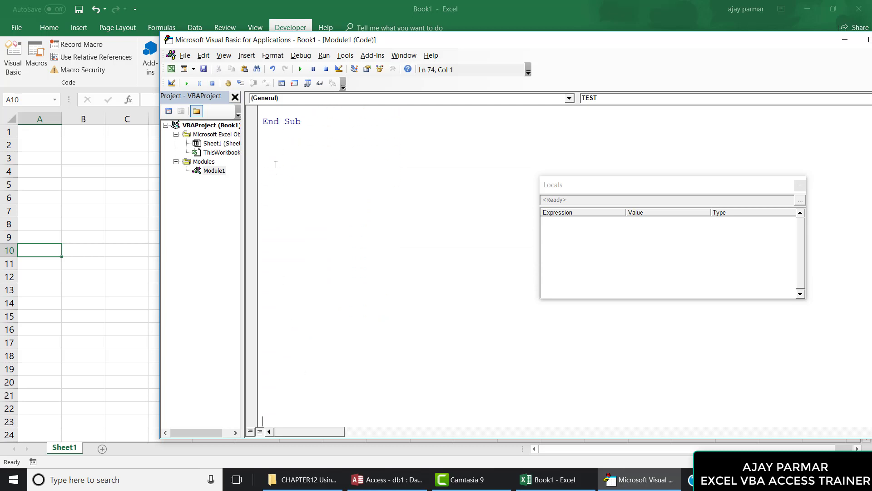
pyautogui.click(275, 163)
pyautogui.write('Sub fornext2()      Dim j As Byte      For j = 1 To 10              \' vba code          Range("A" & j).Value = 1       Next j  End Sub')
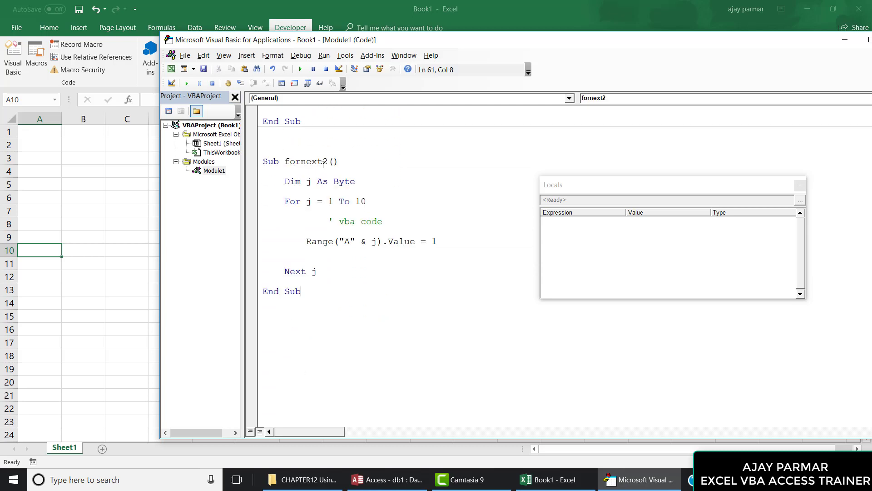
# Step: Rename the copy to fornext3 and change its Range line to assign j instead of 1
pyautogui.click(328, 162)
pyautogui.press('BackSpace')
pyautogui.write('3')
pyautogui.click(402, 265)
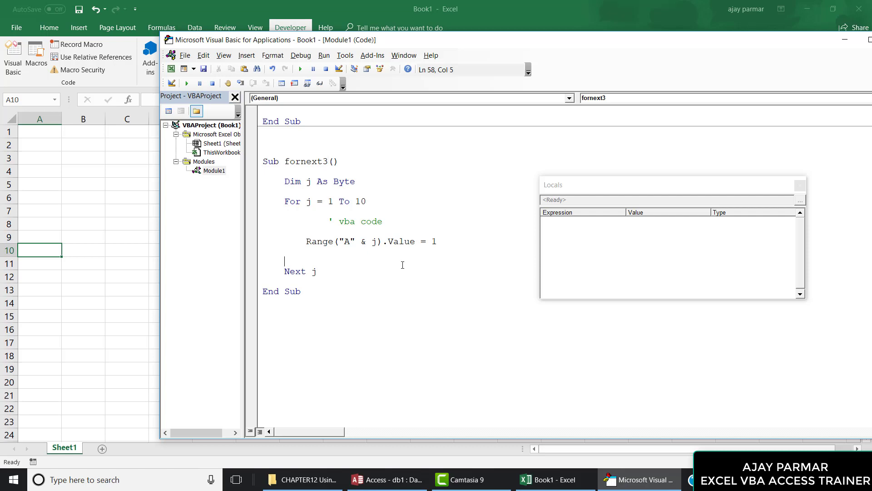
pyautogui.doubleClick(434, 242)
pyautogui.write('j')
pyautogui.click(433, 257)
# Step: Highlight the For j = 1 To 10 line, the Range("A" & j) reference and both j's to explain them
pyautogui.click(278, 201)
pyautogui.keyDown('shift'); pyautogui.click(386, 199); pyautogui.keyUp('shift')
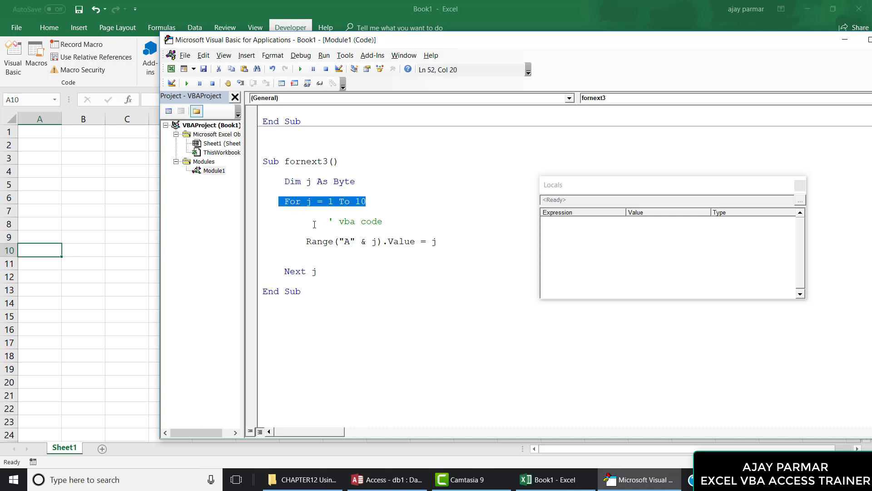
pyautogui.click(305, 242)
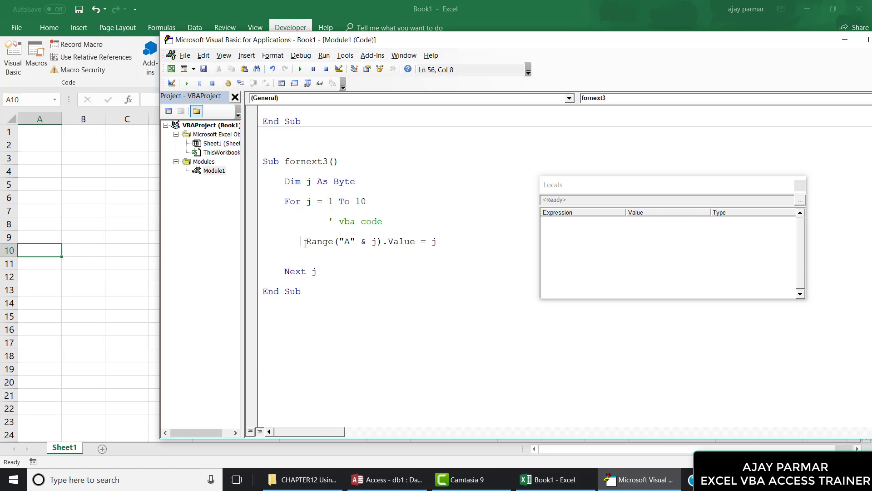
pyautogui.keyDown('shift'); pyautogui.click(384, 243); pyautogui.keyUp('shift')
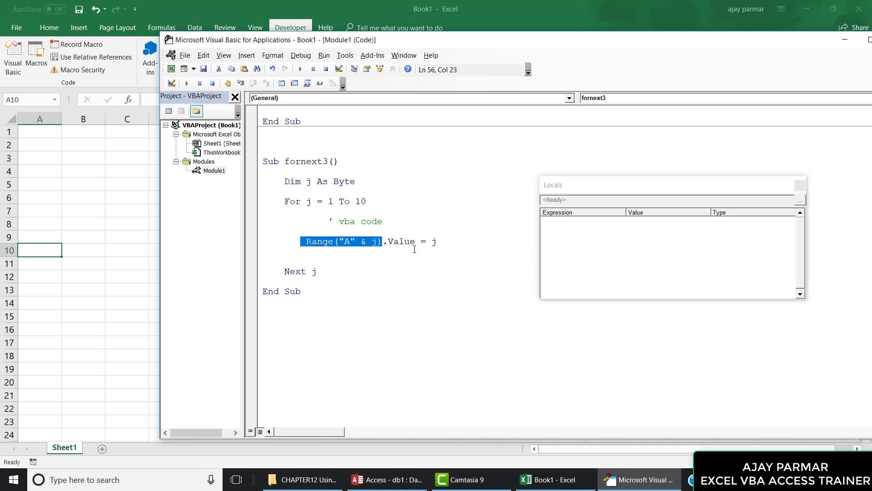
pyautogui.doubleClick(434, 242)
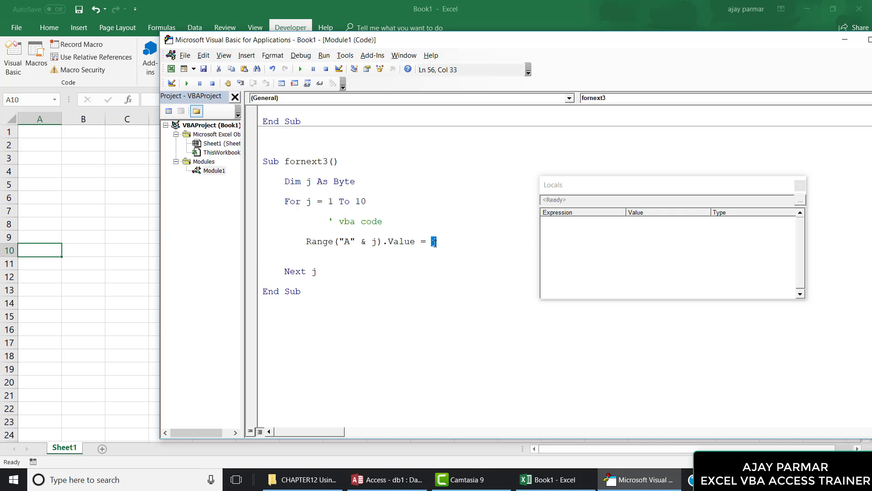
pyautogui.doubleClick(373, 242)
pyautogui.doubleClick(432, 241)
pyautogui.click(407, 259)
# Step: Step fornext3 with F8 through all ten passes, writing 1 to 10 into A1 to A10, past End Sub
pyautogui.click(241, 83)
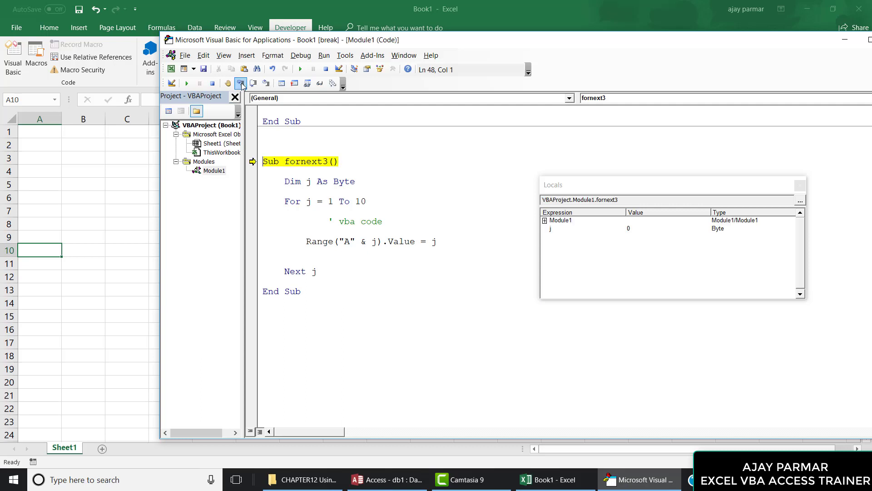
pyautogui.click(241, 84)
pyautogui.click(241, 83)
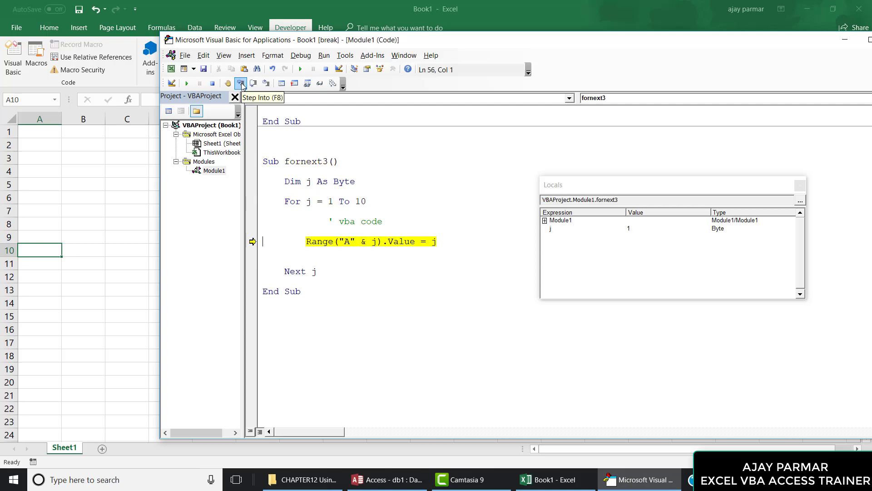
pyautogui.click(241, 84)
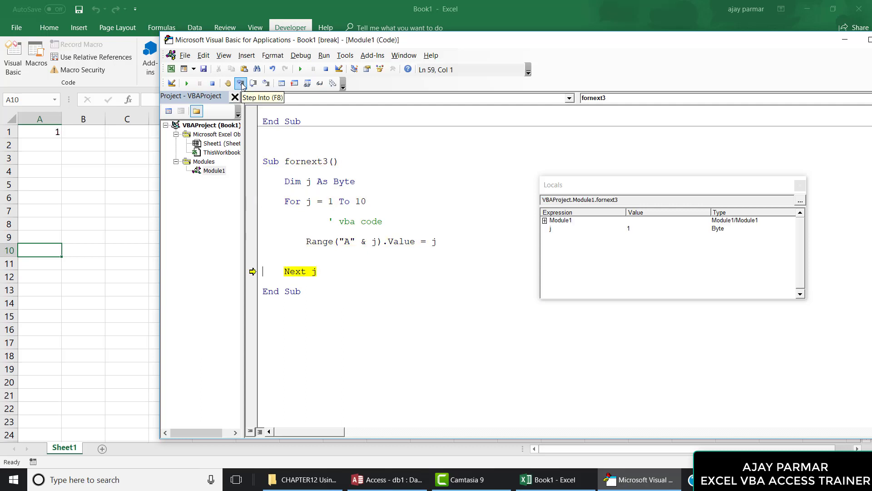
pyautogui.click(240, 83)
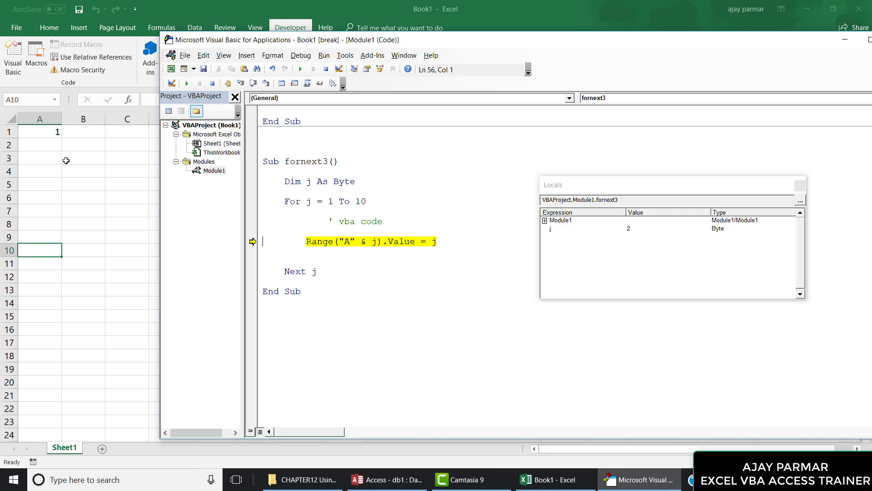
pyautogui.click(241, 84)
pyautogui.click(241, 84)
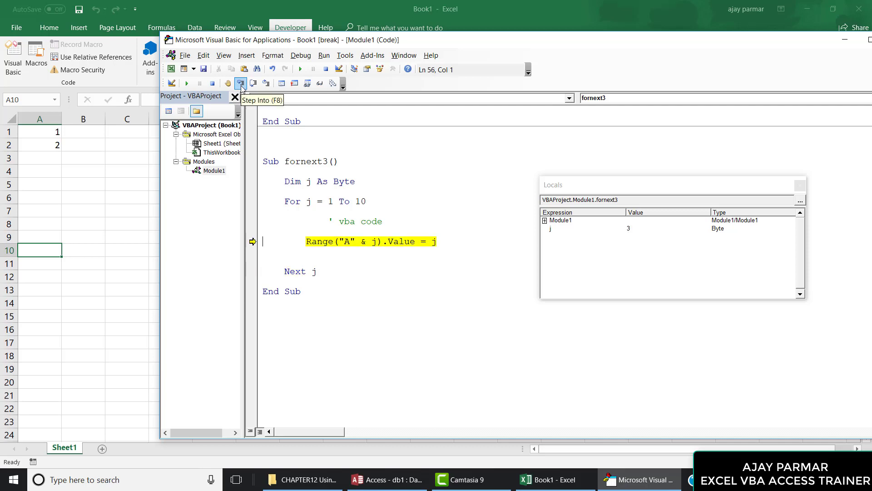
pyautogui.click(241, 85)
pyautogui.click(240, 84)
pyautogui.click(241, 84)
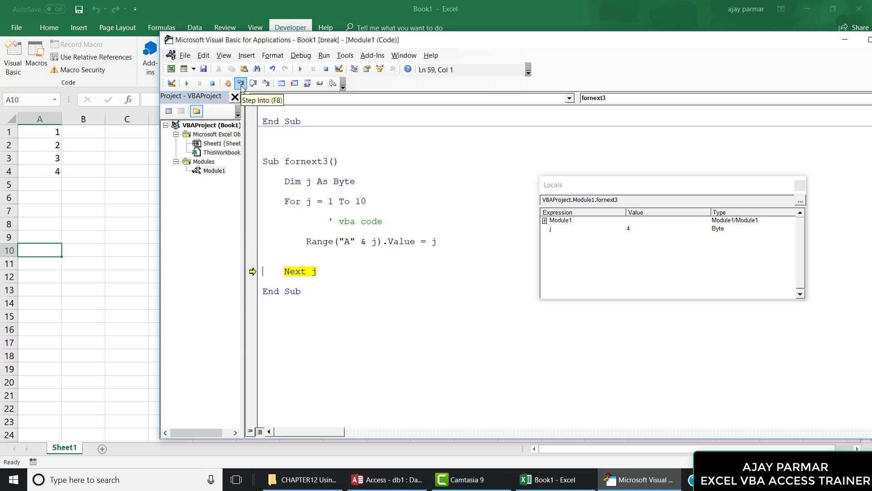
pyautogui.click(241, 85)
pyautogui.click(241, 85)
pyautogui.click(241, 85)
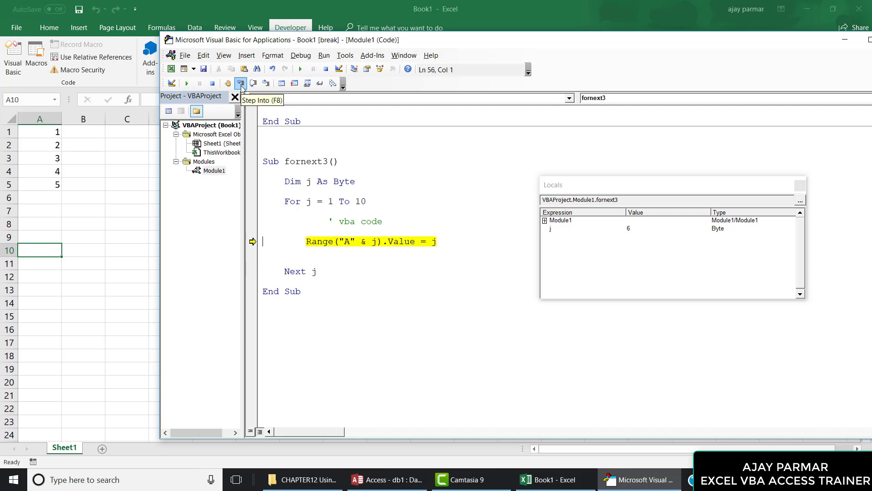
pyautogui.click(241, 83)
pyautogui.click(241, 83)
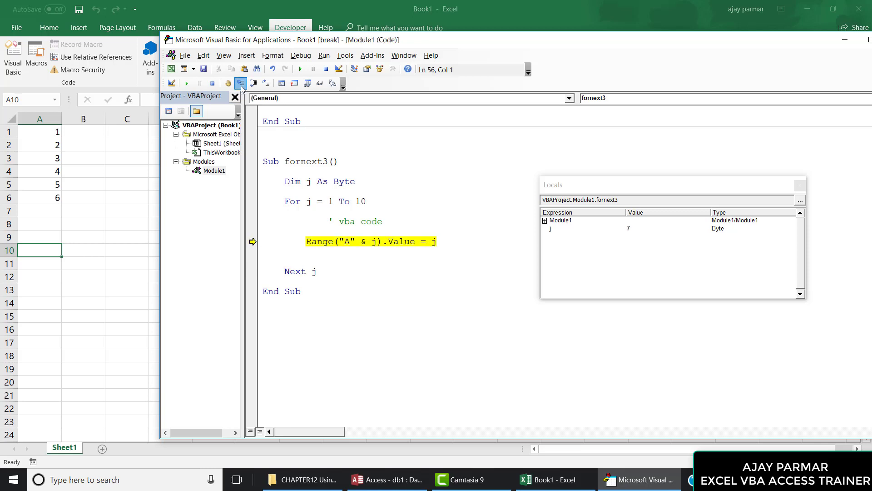
pyautogui.click(240, 84)
pyautogui.click(241, 84)
pyautogui.click(242, 83)
pyautogui.click(241, 84)
pyautogui.click(241, 84)
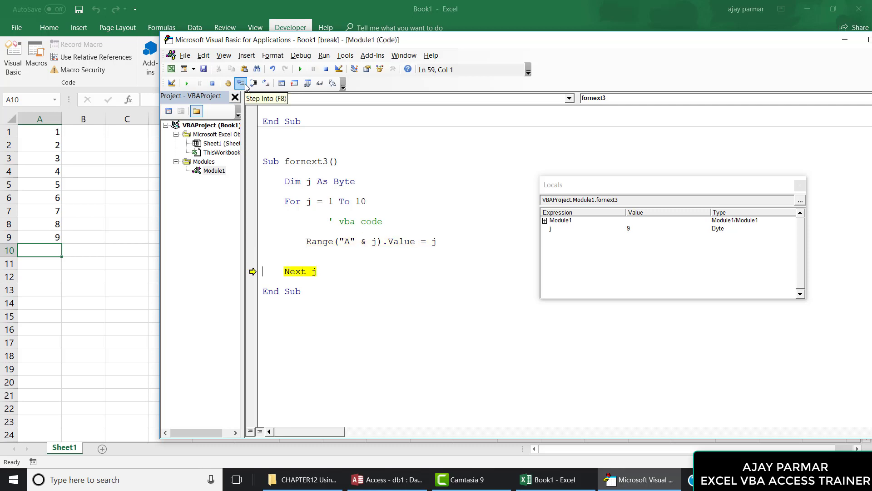
pyautogui.click(245, 85)
pyautogui.click(245, 85)
pyautogui.click(245, 85)
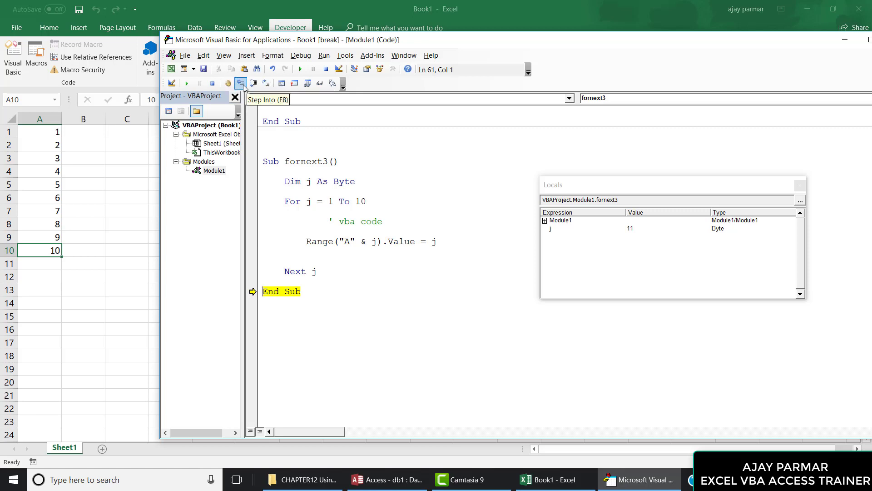
pyautogui.click(241, 85)
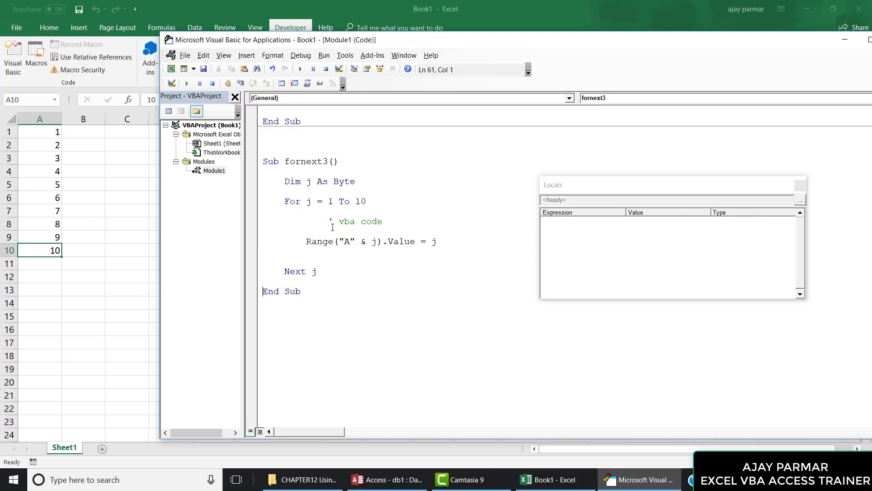
# Step: Close the Locals window and place the caret at the end of the For line
pyautogui.click(800, 185)
pyautogui.click(504, 198)
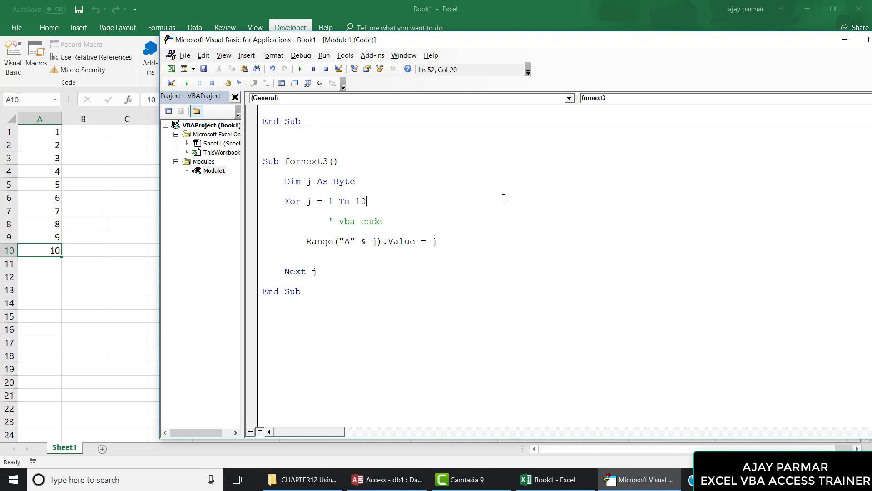